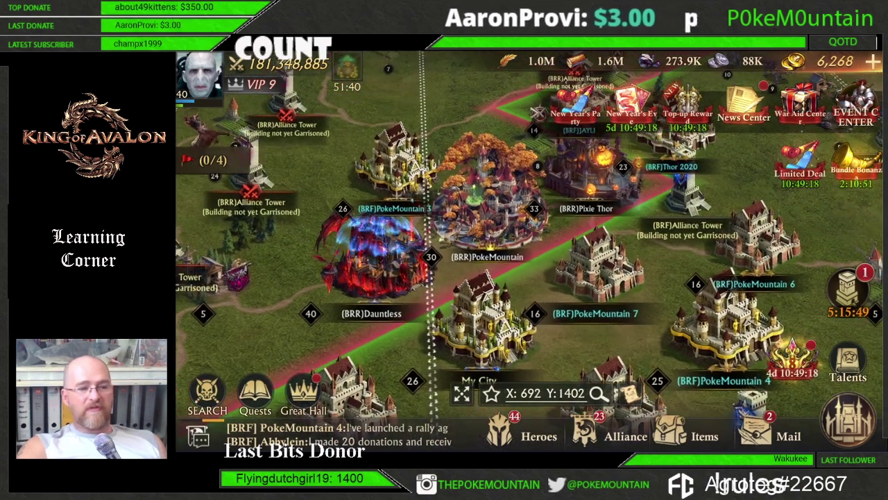
drag(525, 253, 595, 229)
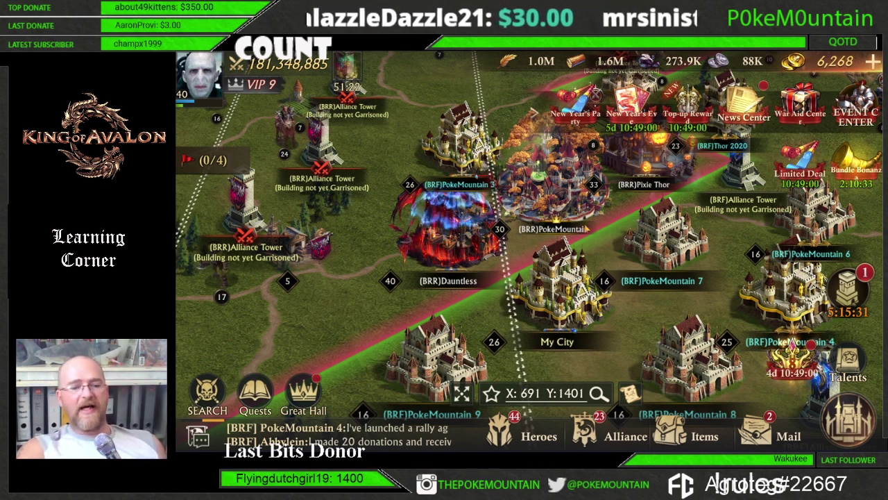
drag(587, 228, 553, 203)
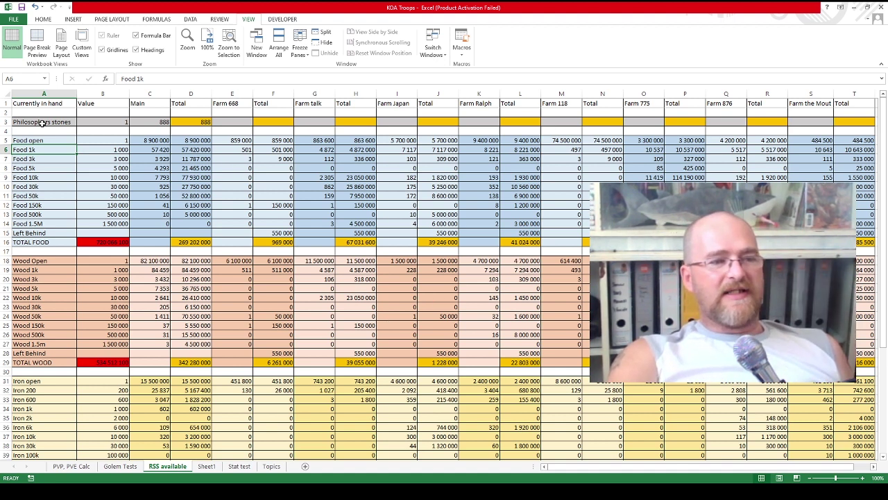
Examine the farm columns and the food, wood, iron and silver rows on the RSS available sheet.
scroll(588, 337, down, 5)
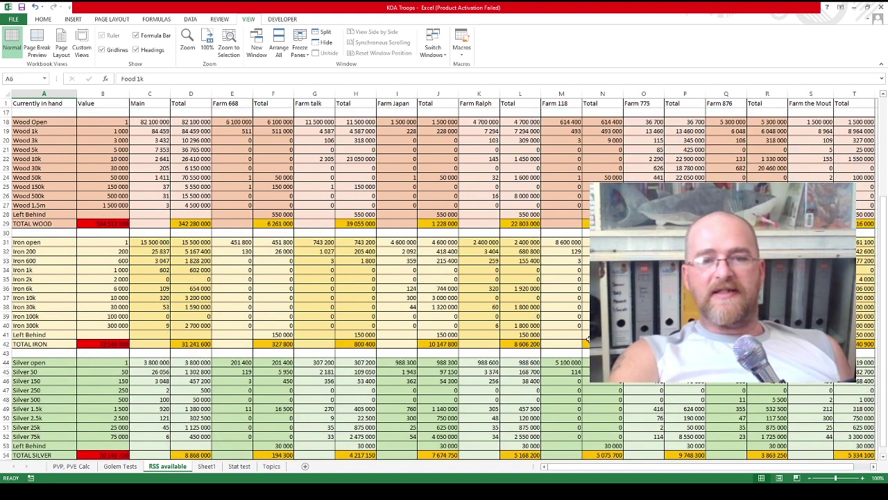
scroll(588, 338, up, 5)
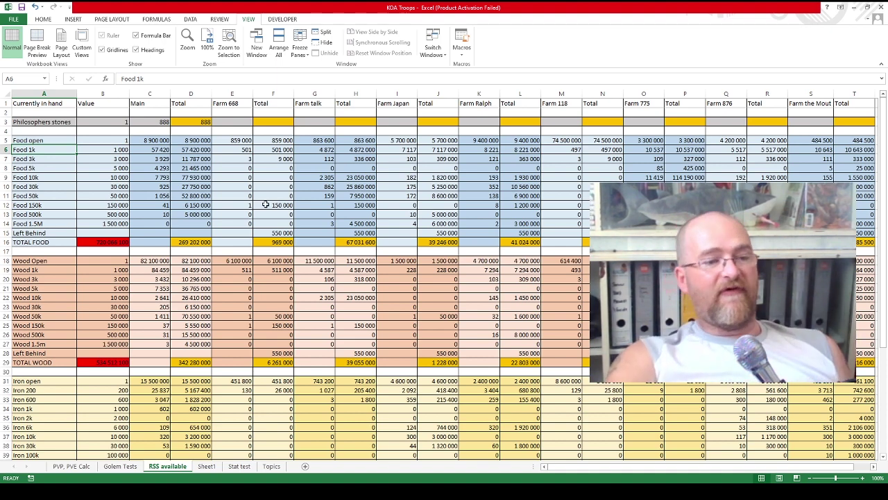
drag(148, 93, 351, 92)
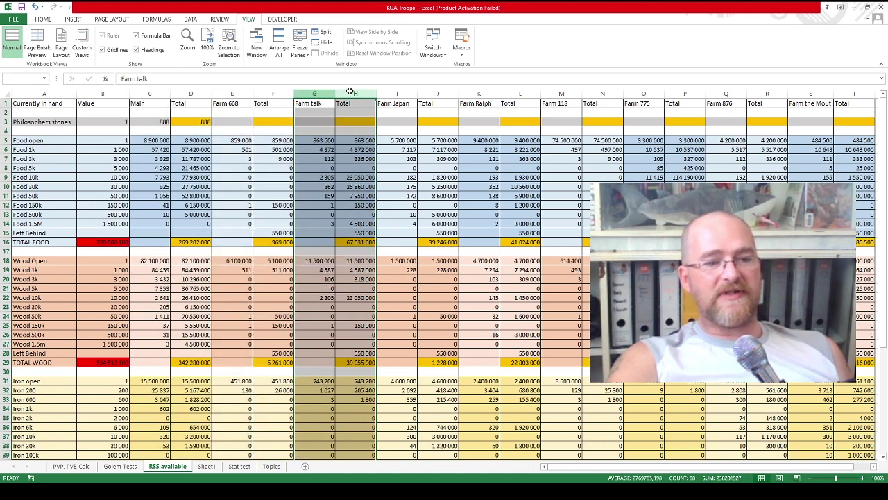
click(399, 93)
drag(413, 97, 438, 93)
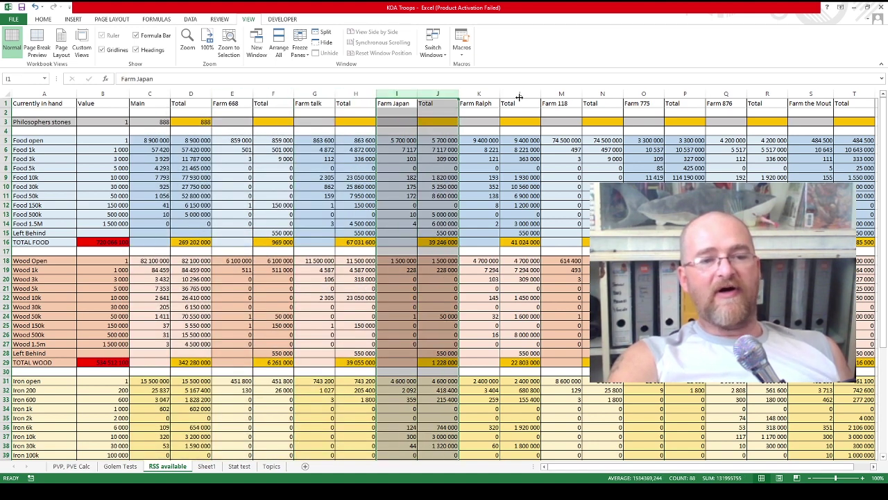
drag(500, 93, 520, 95)
click(494, 94)
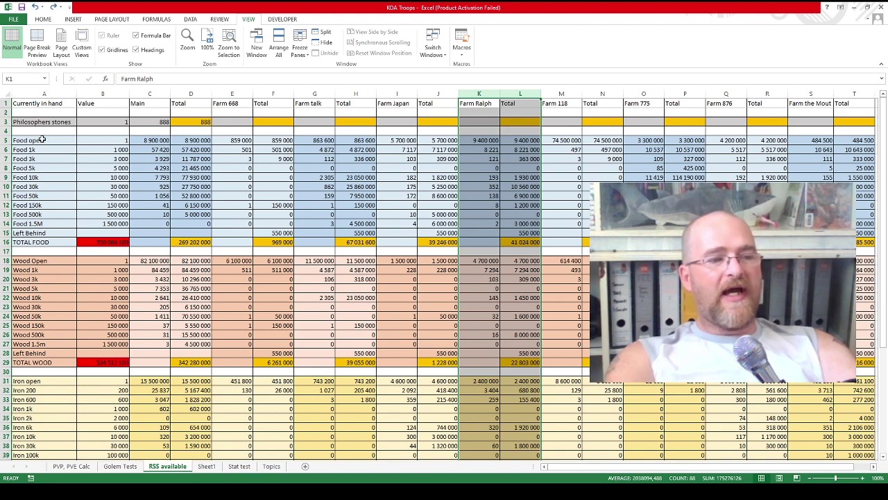
drag(31, 140, 66, 354)
scroll(70, 334, down, 4)
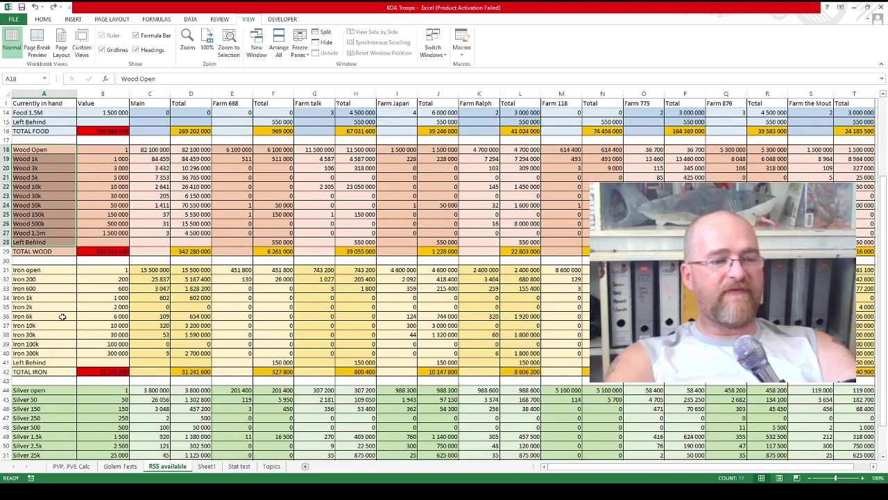
scroll(44, 415, down, 4)
scroll(44, 414, up, 8)
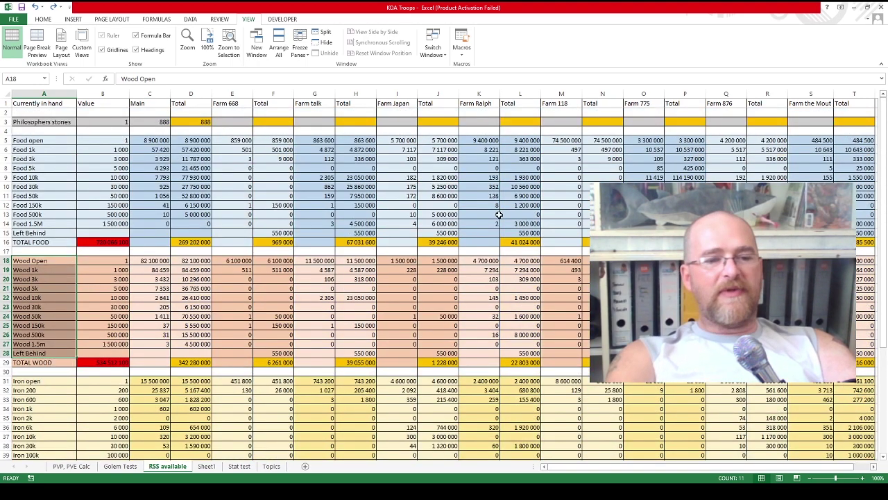
click(30, 149)
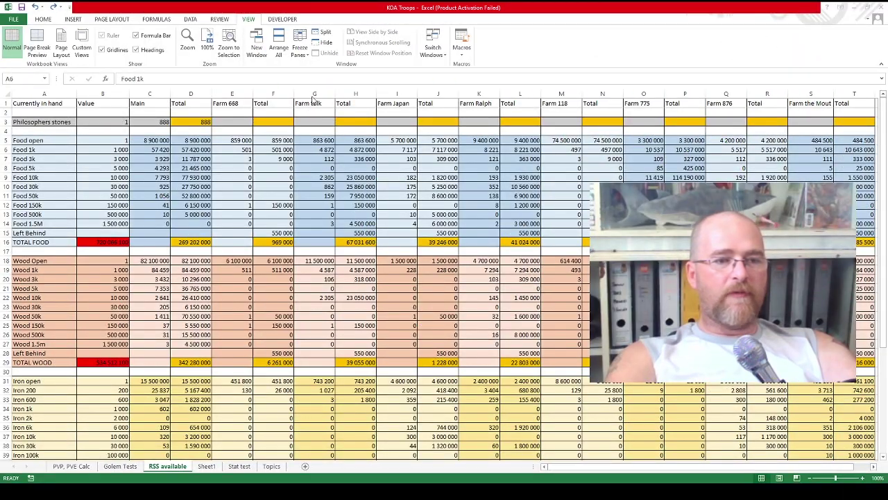
Inspect the Farm talk columns, their total food formula and the overall resource totals in the Value column.
drag(314, 93, 346, 93)
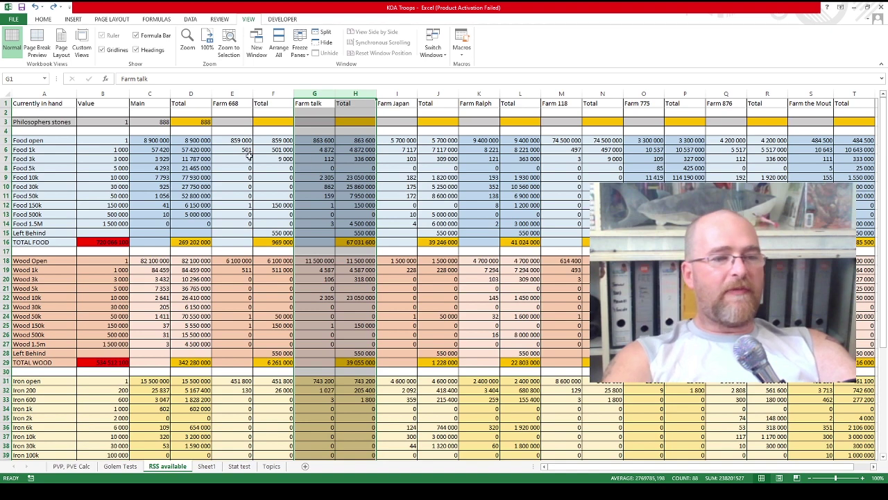
click(315, 151)
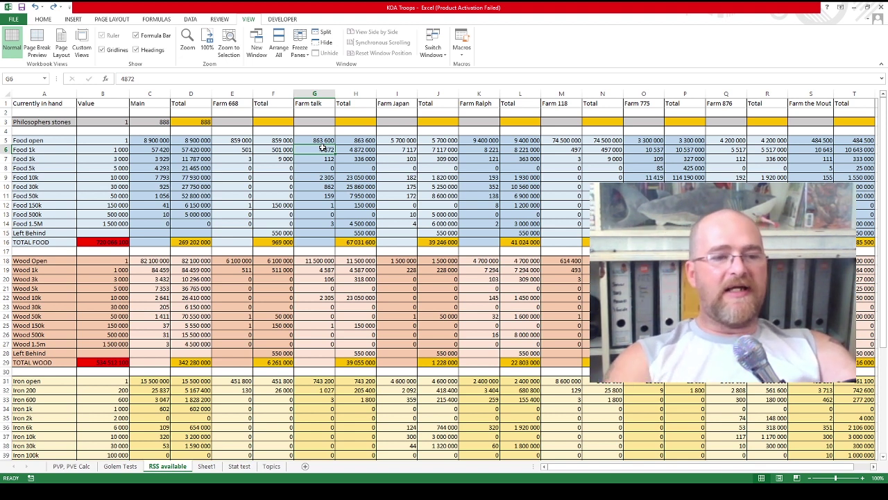
click(355, 241)
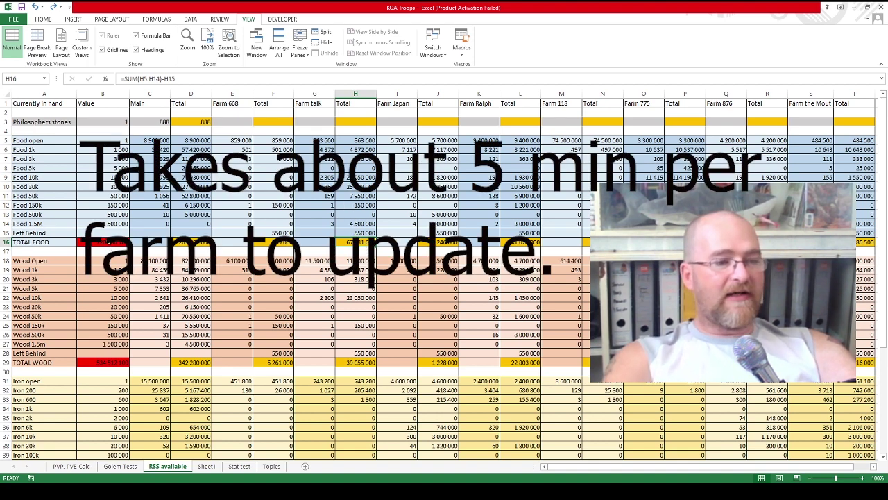
click(103, 242)
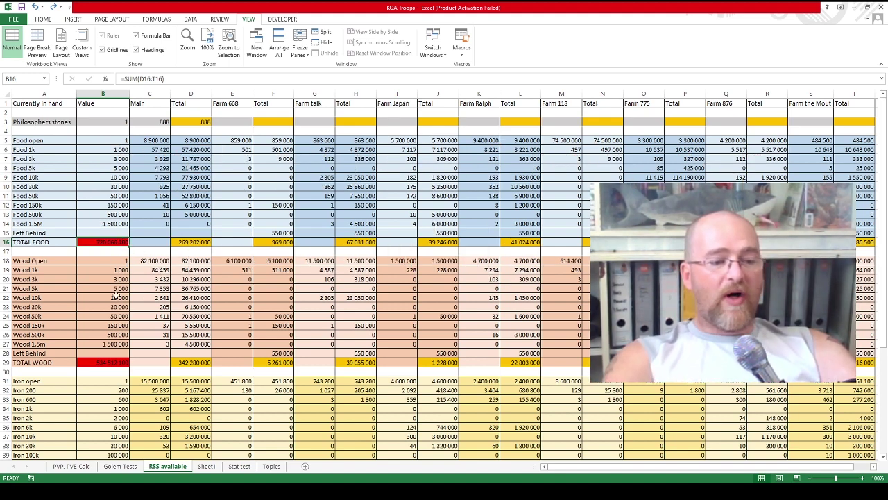
scroll(108, 353, down, 7)
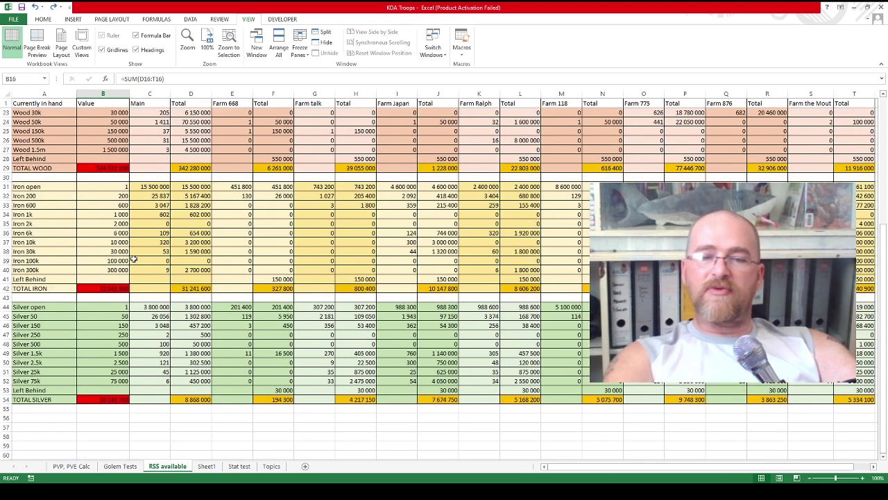
scroll(213, 215, up, 7)
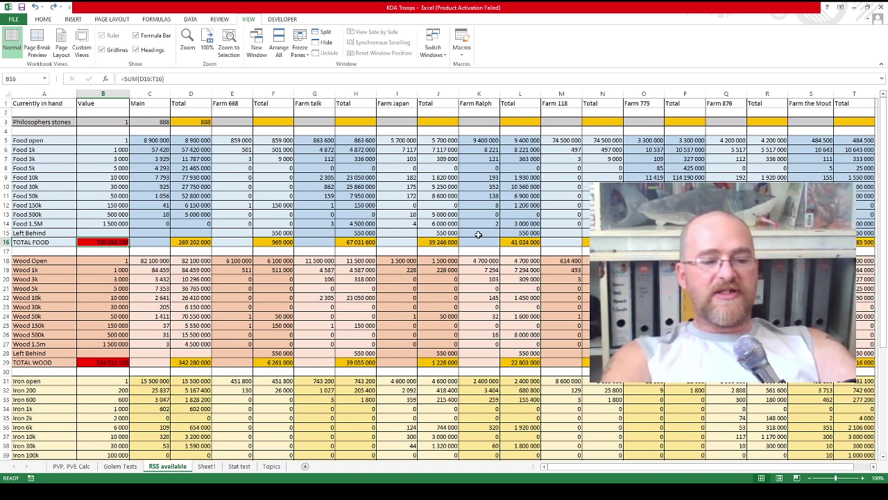
Review the research cost tables on Sheet1, from War Fury down past the Combat 2 heading.
click(206, 466)
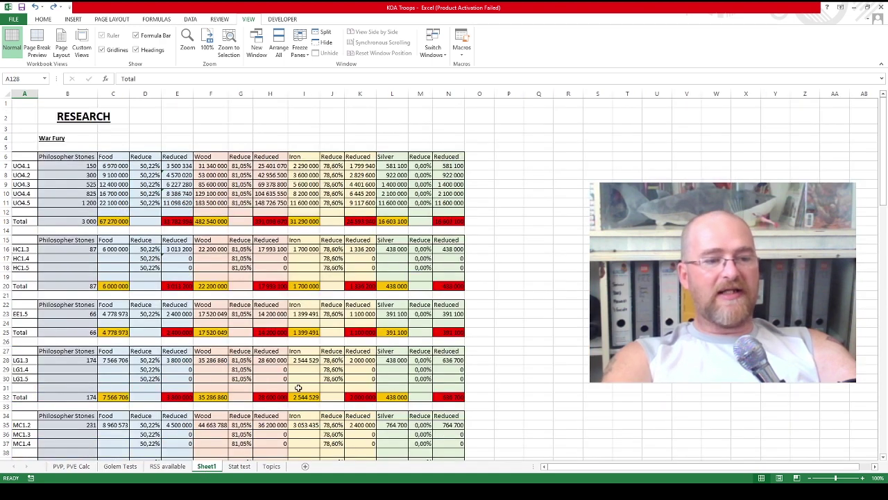
scroll(297, 286, down, 1)
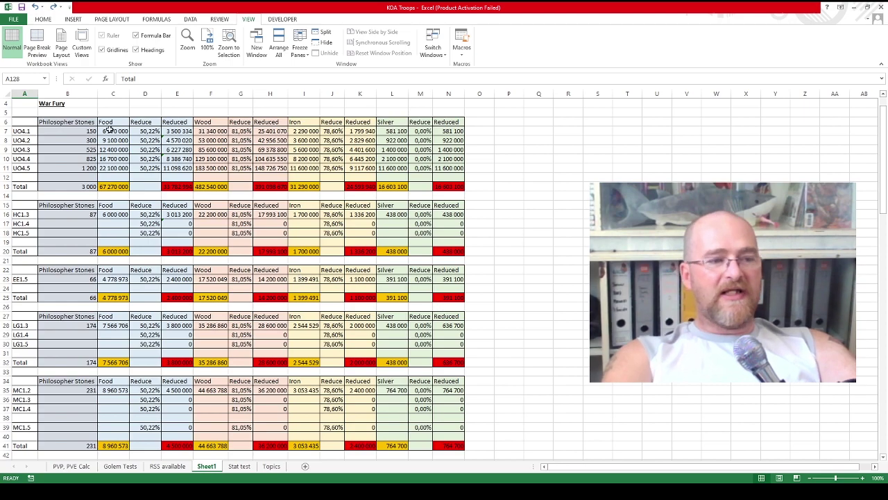
scroll(132, 127, down, 1)
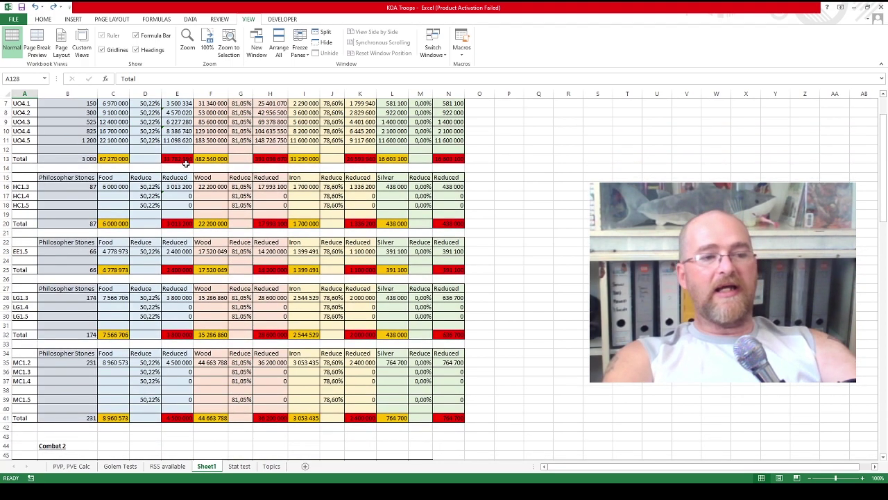
scroll(186, 161, down, 6)
scroll(188, 164, up, 8)
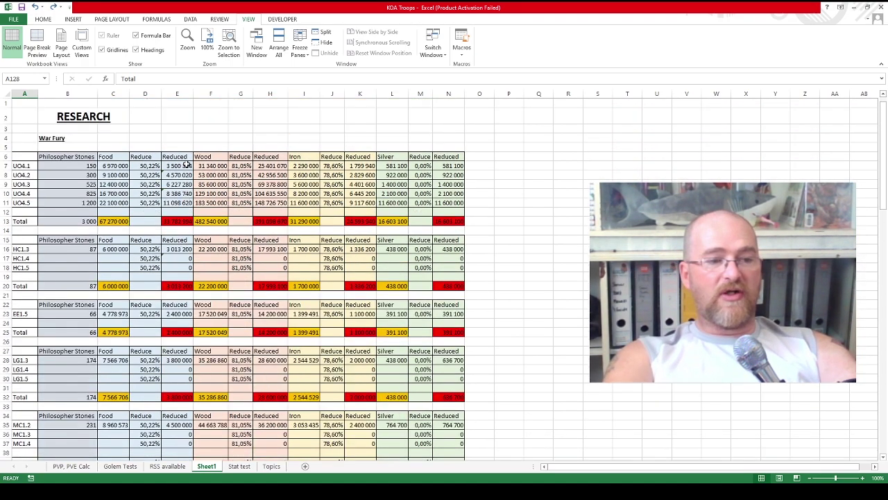
scroll(187, 164, down, 1)
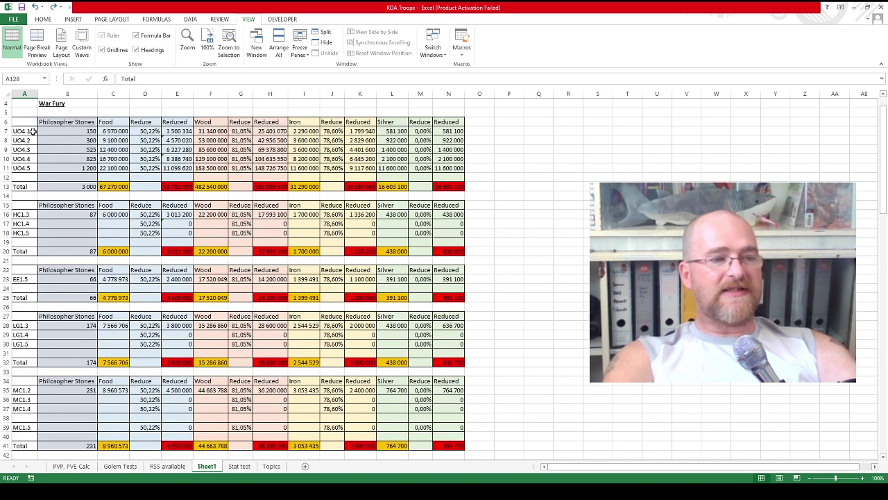
Inspect the War Fury entries UO4.1 to MC1.2 and the reduced food total, comparing them with the RSS available sheet.
drag(33, 130, 59, 163)
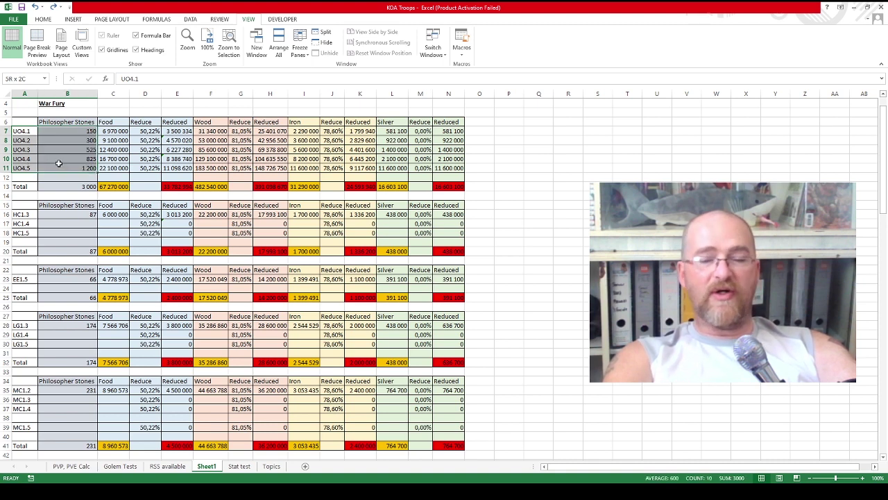
click(26, 214)
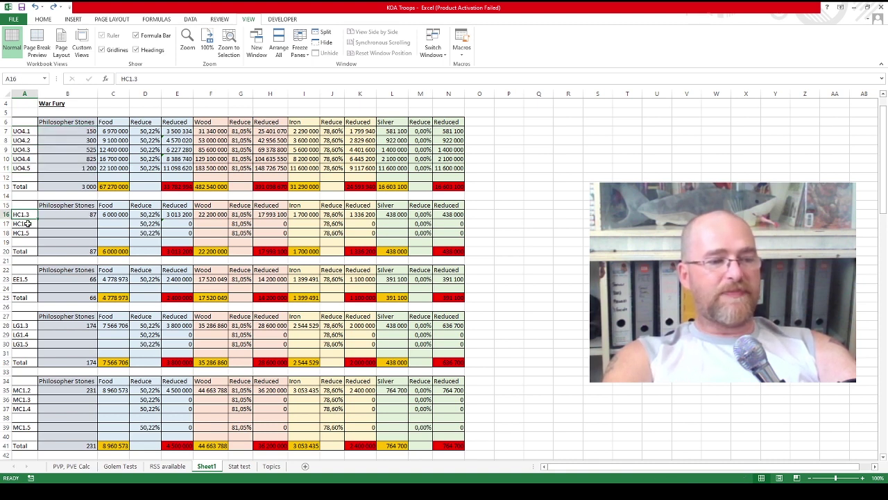
click(26, 278)
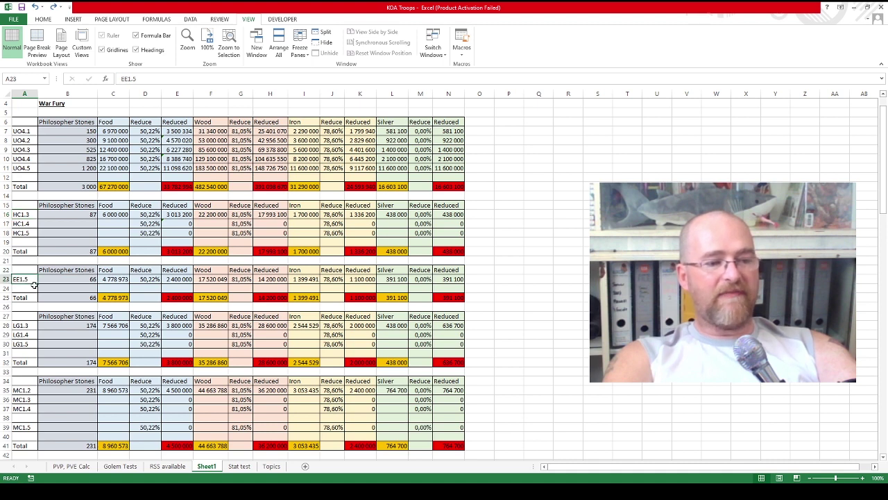
click(26, 325)
click(26, 389)
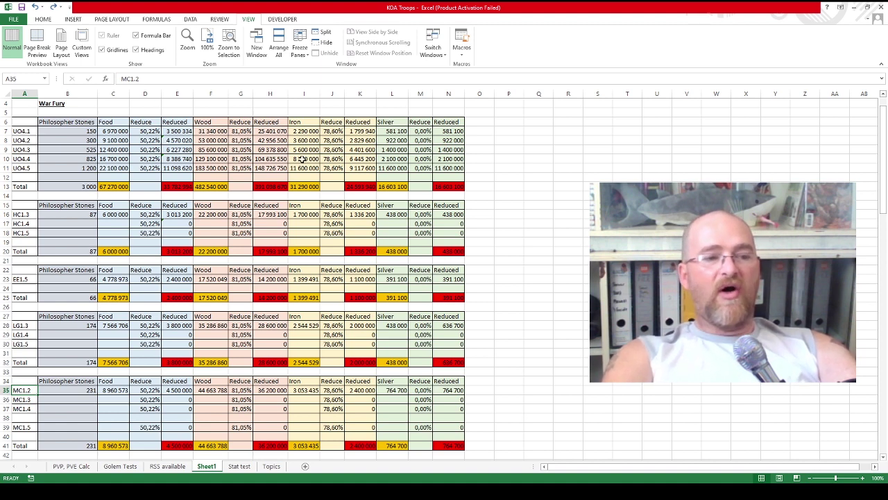
click(168, 188)
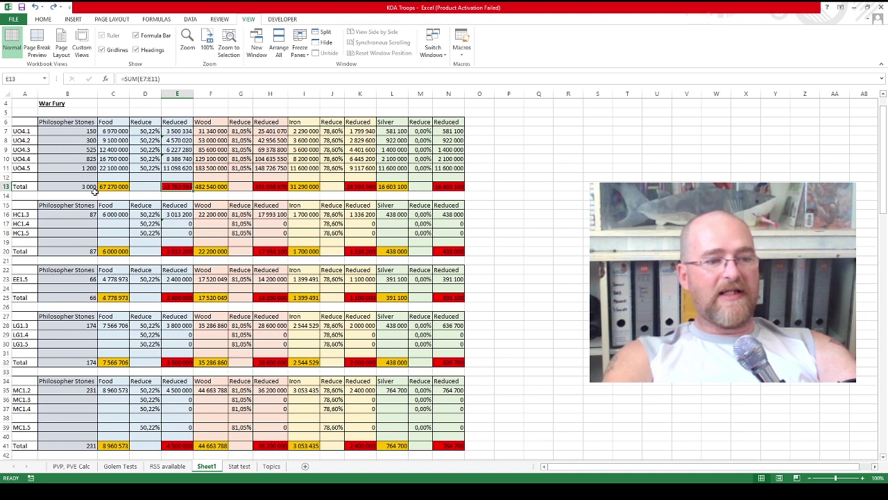
click(168, 466)
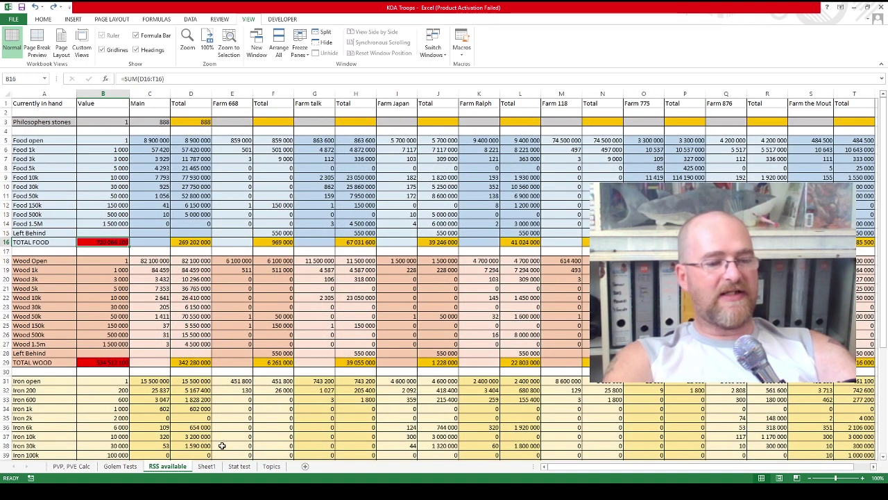
click(203, 467)
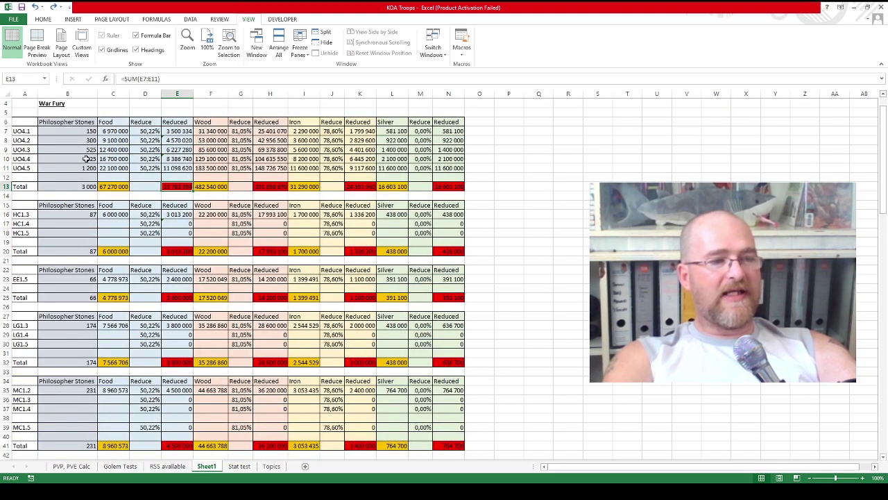
drag(87, 132, 425, 154)
click(204, 203)
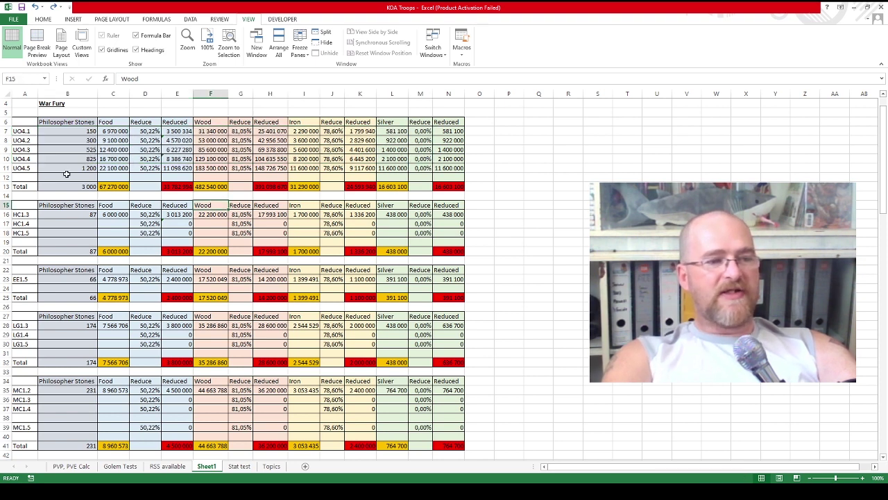
Clear the contents of the UO4.5 row in the first War Fury table on Sheet1.
click(7, 168)
key(ctrl+c)
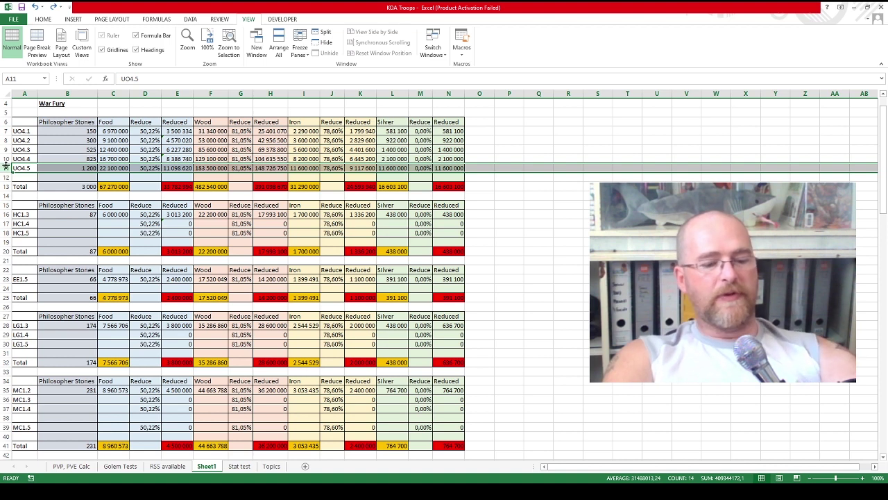
key(Delete)
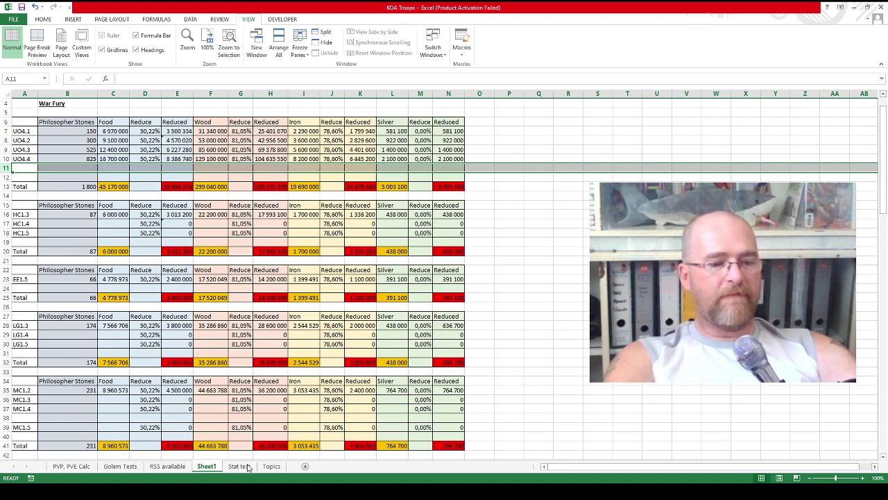
Compare the first War Fury table's totals on Sheet1 with the resource totals on the RSS available sheet.
click(166, 467)
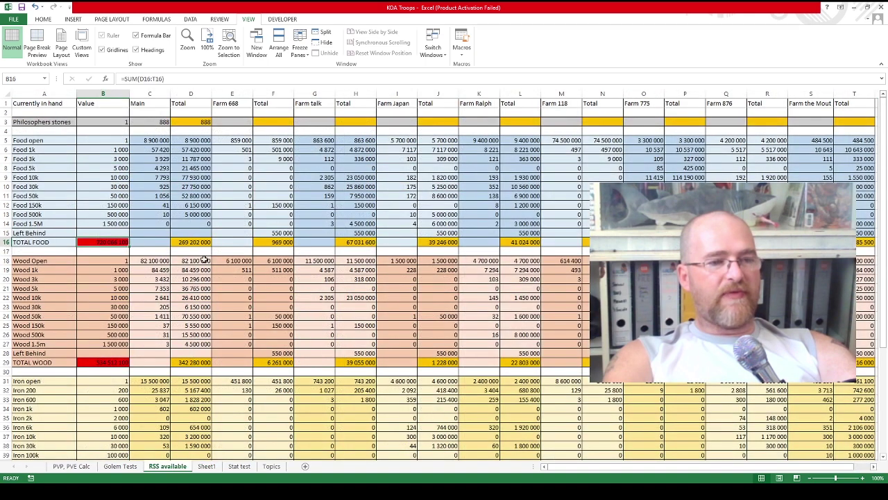
click(206, 466)
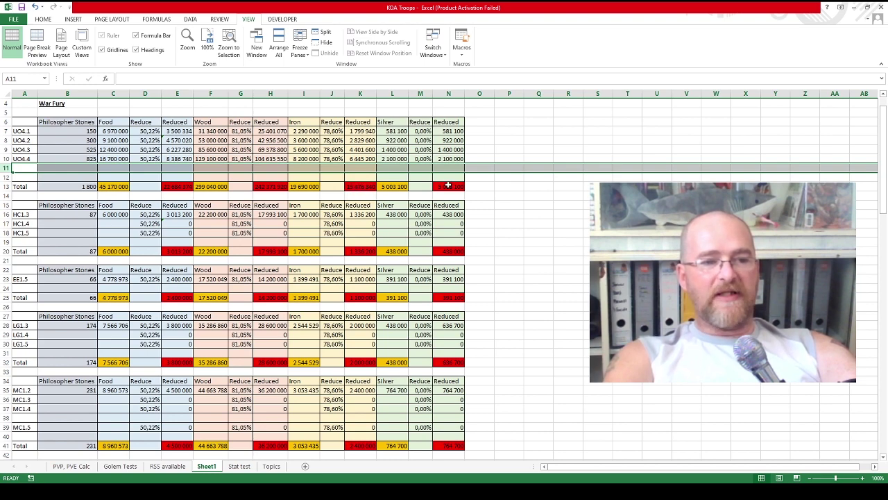
click(155, 466)
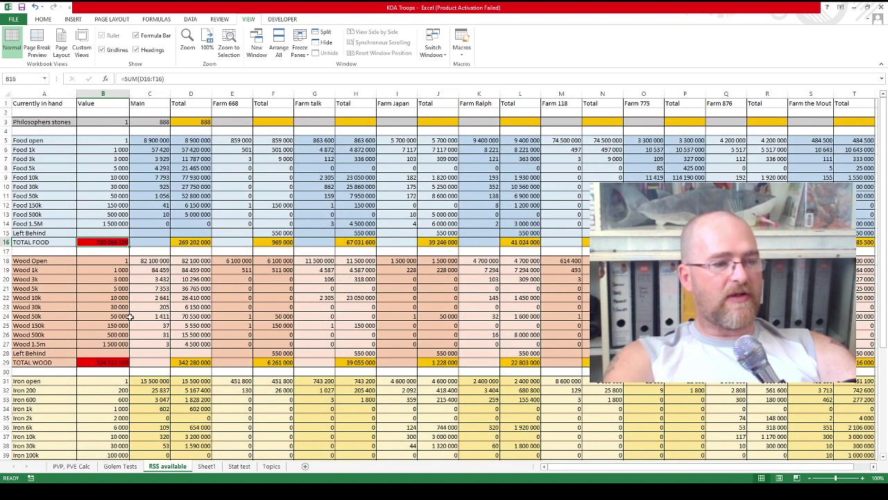
scroll(132, 321, down, 6)
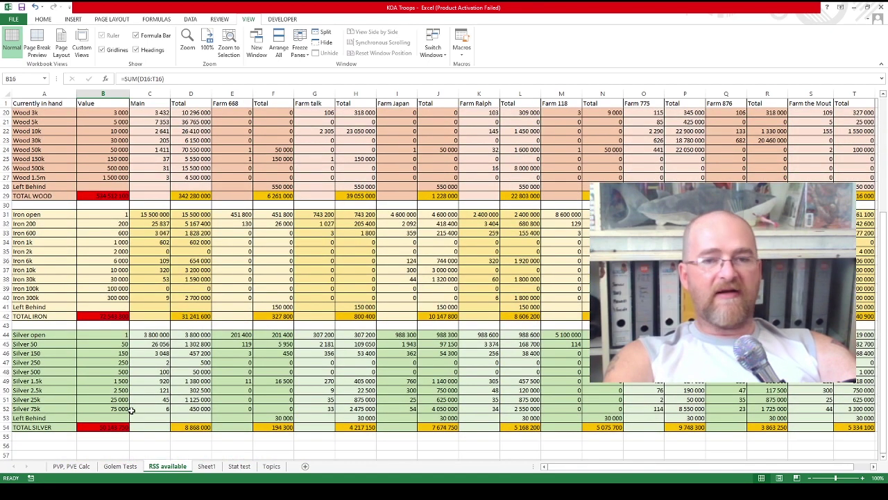
Review the War Fury research tables on Sheet1, checking the EE1.5, HC1.3 and UO4.4 entries and the tables down to Combat 2.
scroll(132, 410, up, 6)
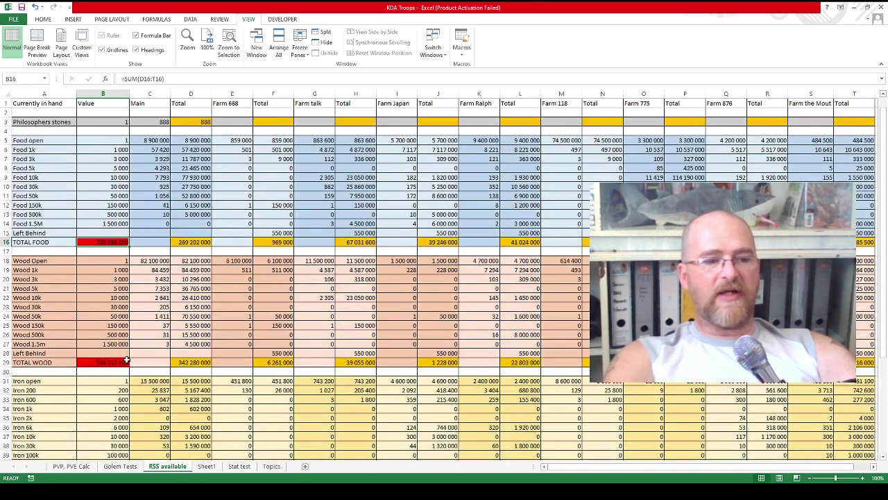
click(205, 466)
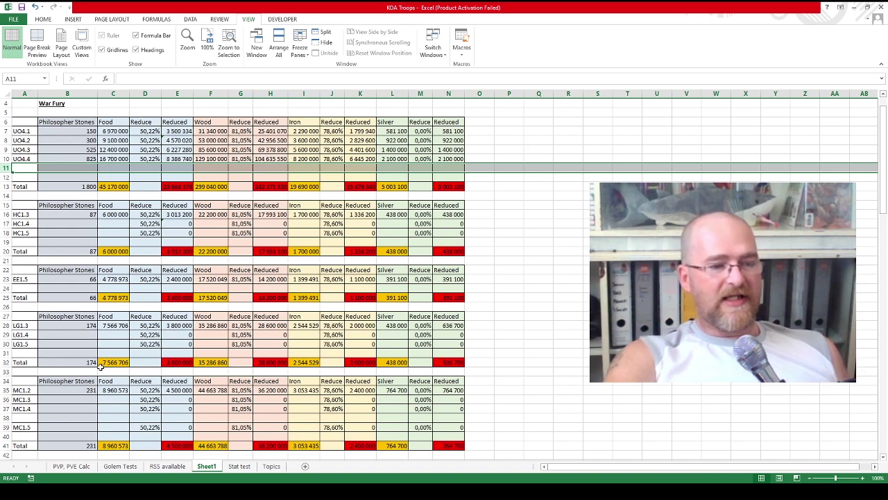
scroll(104, 382, down, 2)
scroll(110, 390, up, 2)
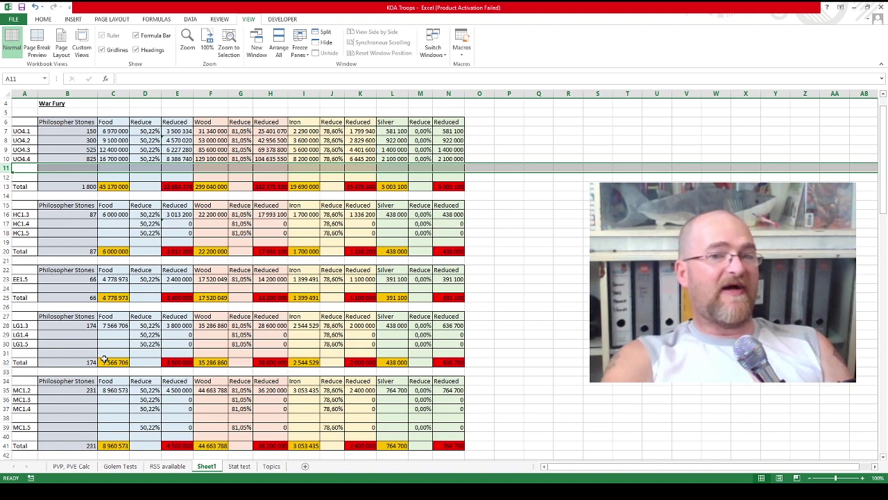
click(22, 279)
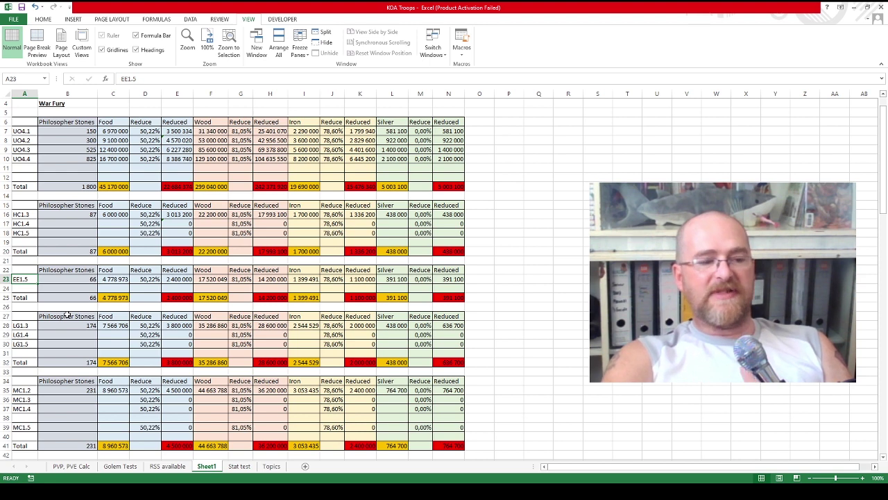
click(18, 214)
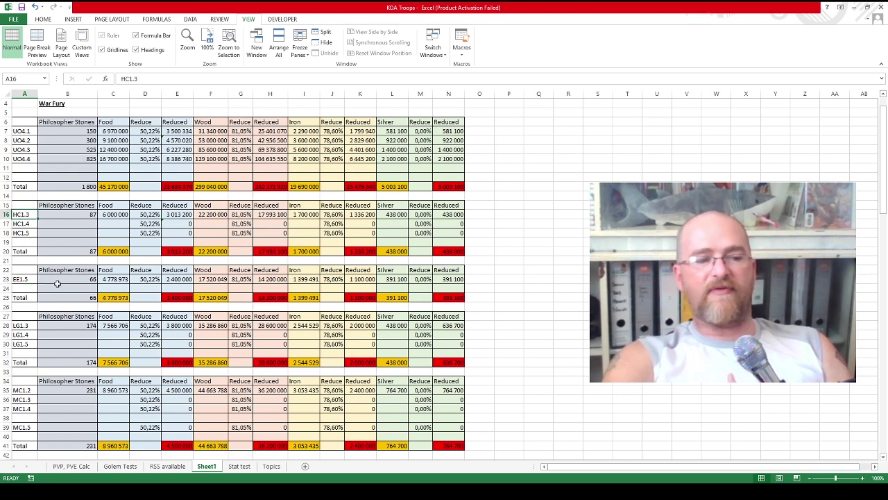
click(101, 159)
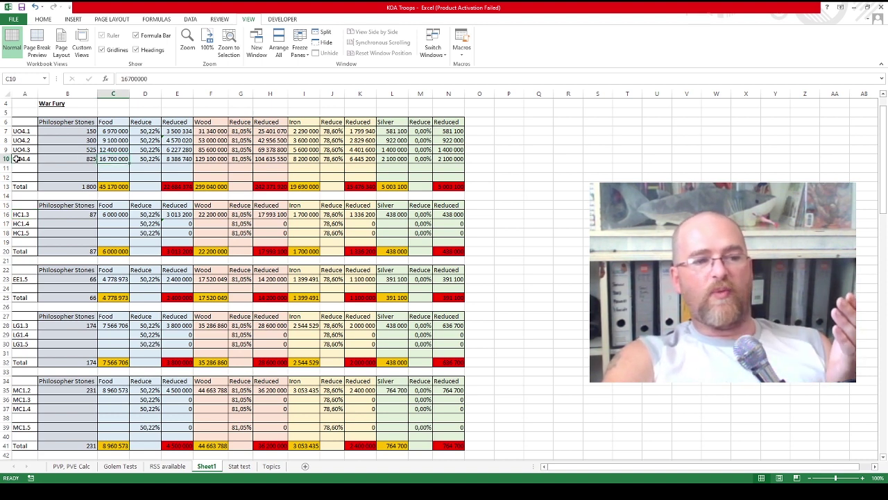
scroll(15, 158, down, 2)
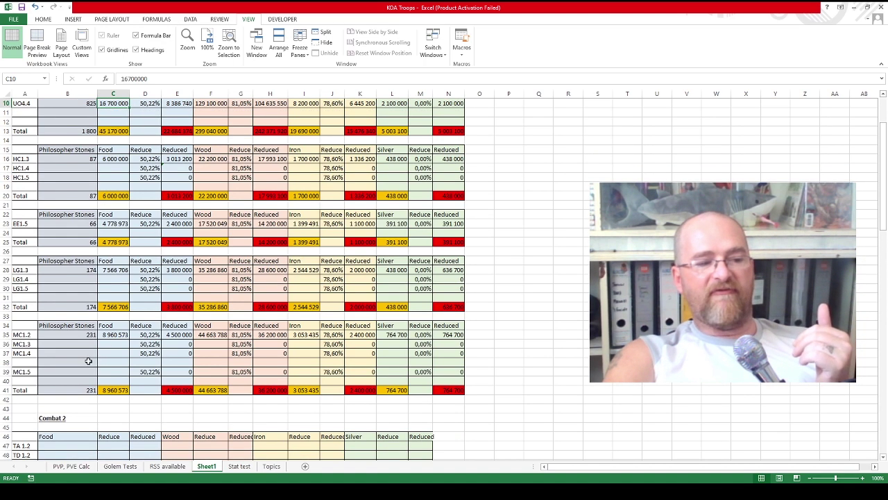
scroll(79, 275, up, 2)
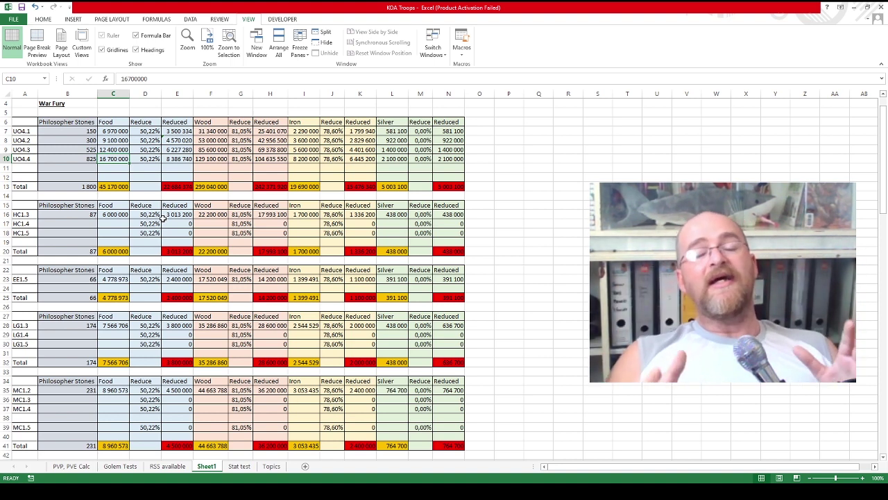
Check the resource stock from food down to silver on the RSS available sheet.
click(178, 468)
scroll(566, 165, down, 6)
scroll(566, 165, up, 6)
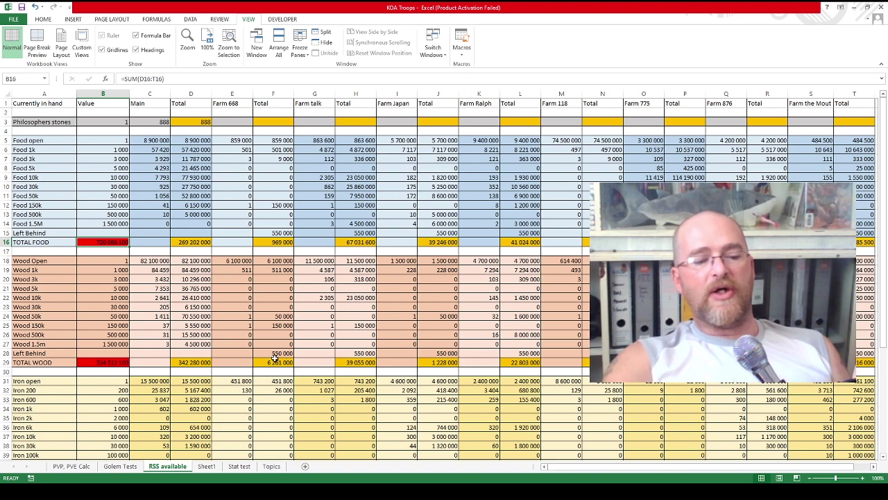
Restore the UO4.5 row in row 11 of the first War Fury table on Sheet1.
click(206, 467)
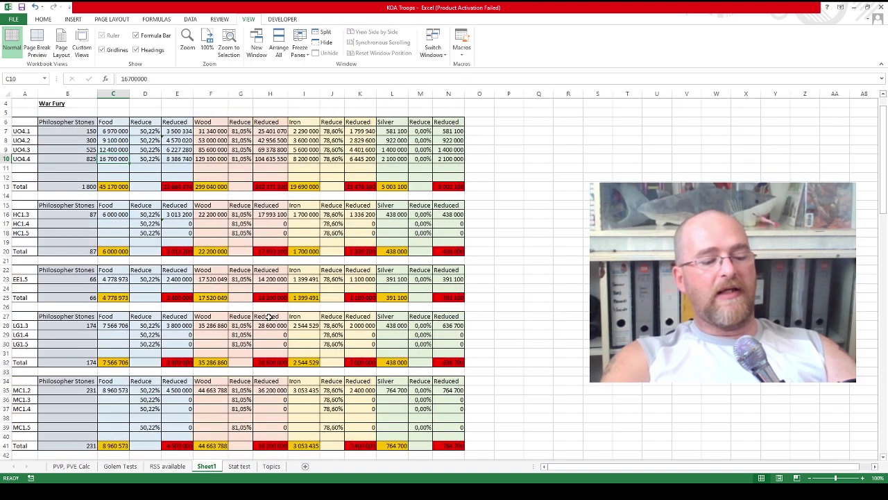
key(Down)
key(shift+space)
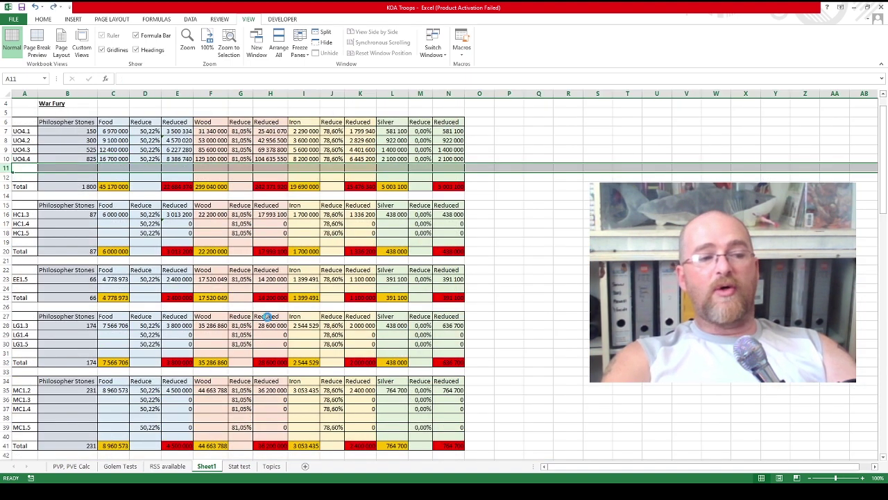
key(ctrl+v)
click(275, 279)
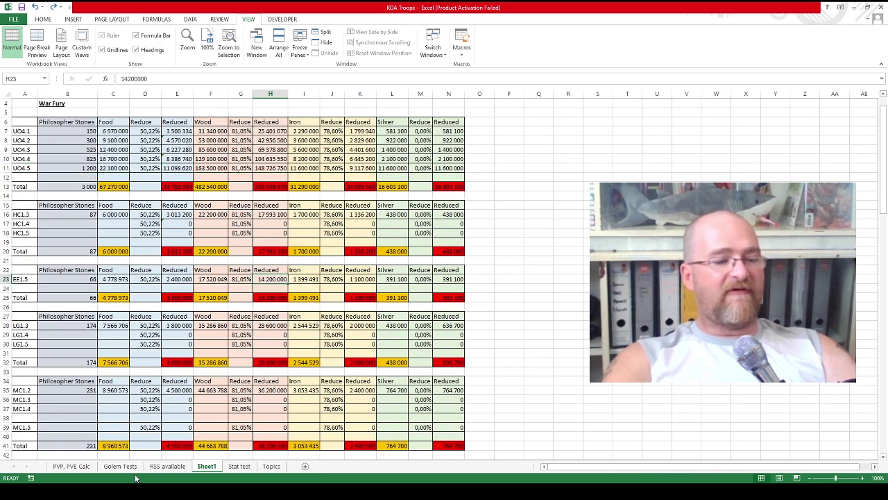
Review the total food, wood, iron and silver across all farms on the RSS available sheet against the full War Fury cost.
click(166, 467)
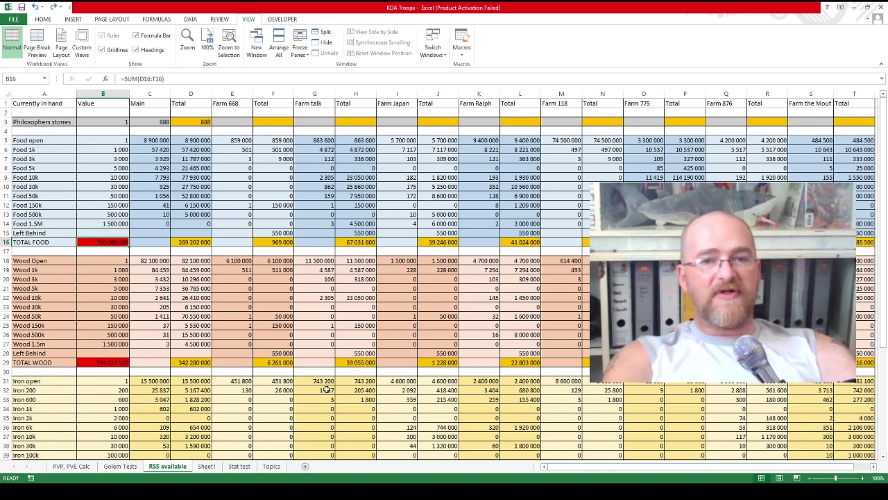
scroll(381, 373, down, 4)
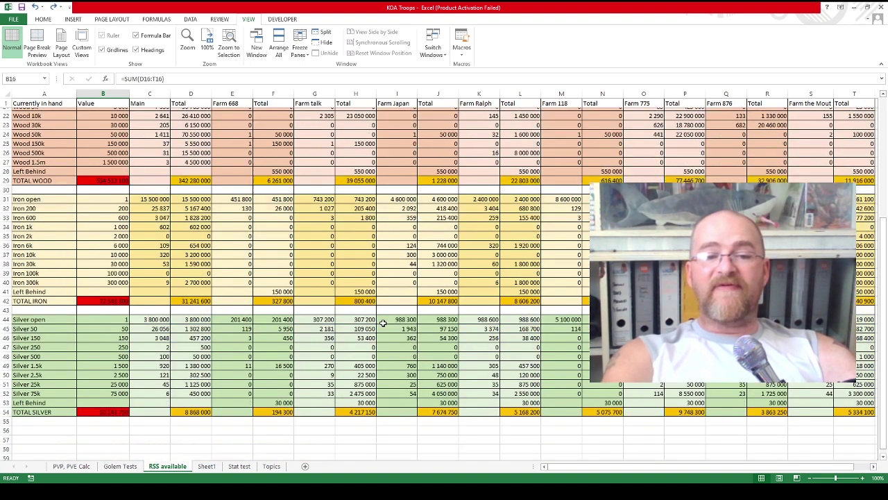
scroll(381, 323, up, 4)
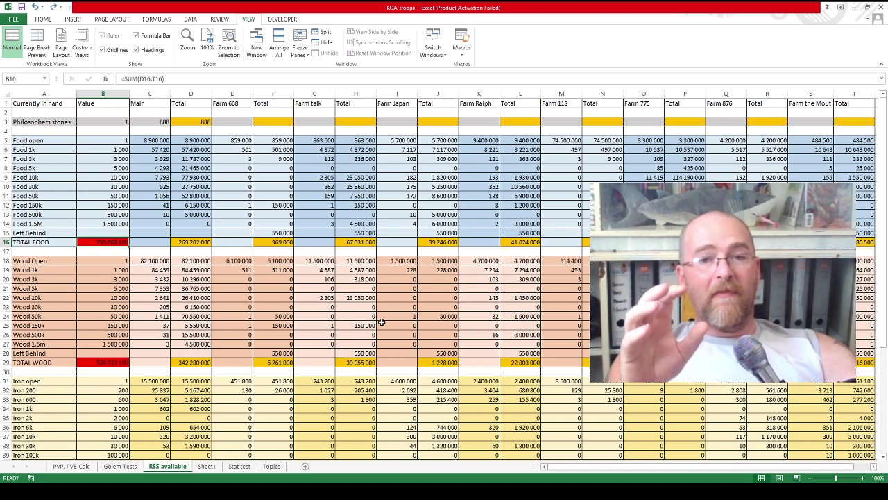
scroll(402, 248, down, 2)
scroll(402, 249, down, 4)
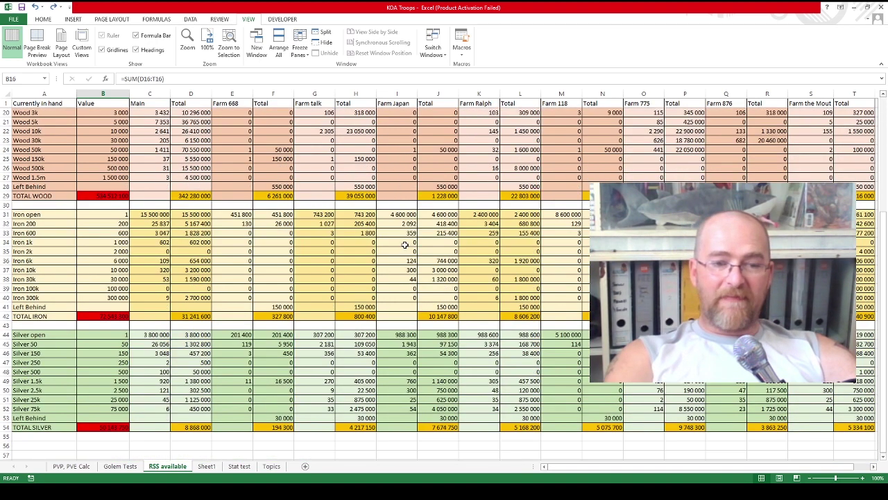
scroll(402, 247, up, 7)
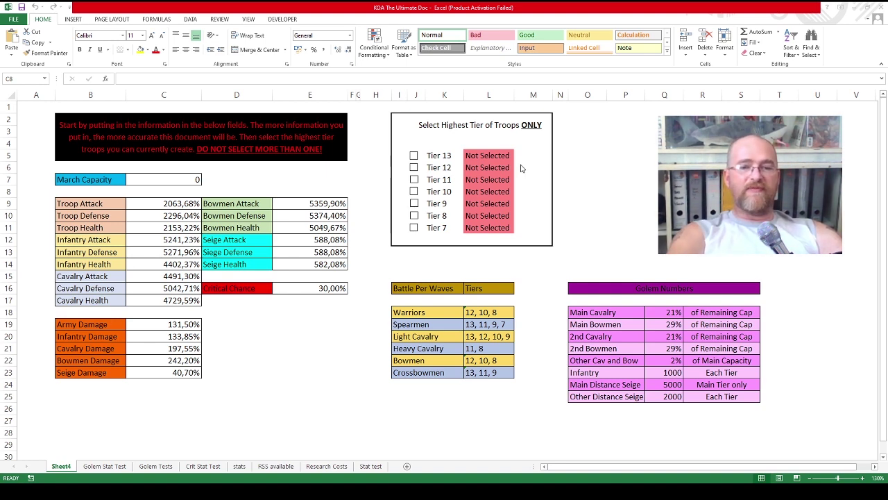
In the KOA The Ultimate Doc workbook, try out the Tier 13 and Tier 12 troop checkboxes on Sheet4, clearing each again.
click(414, 164)
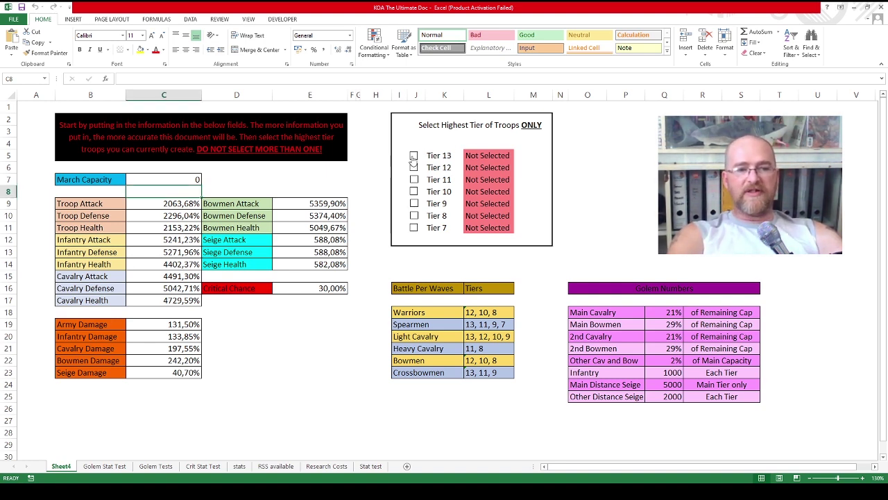
click(414, 156)
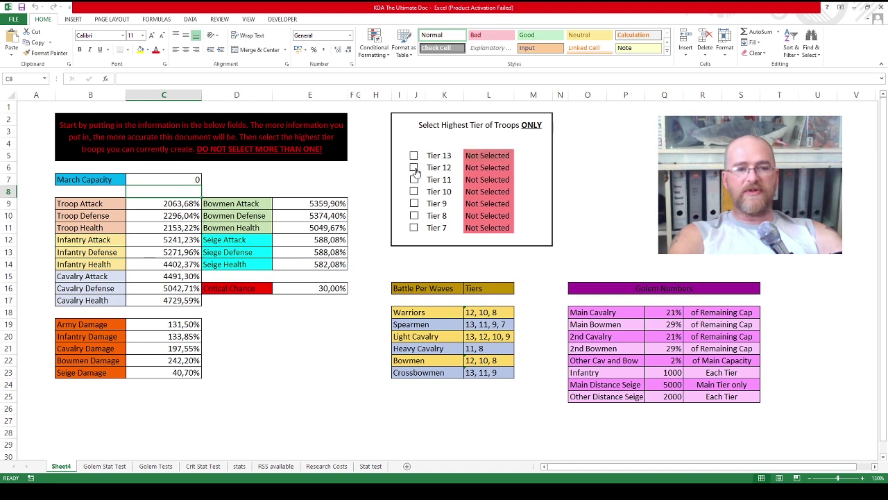
click(414, 167)
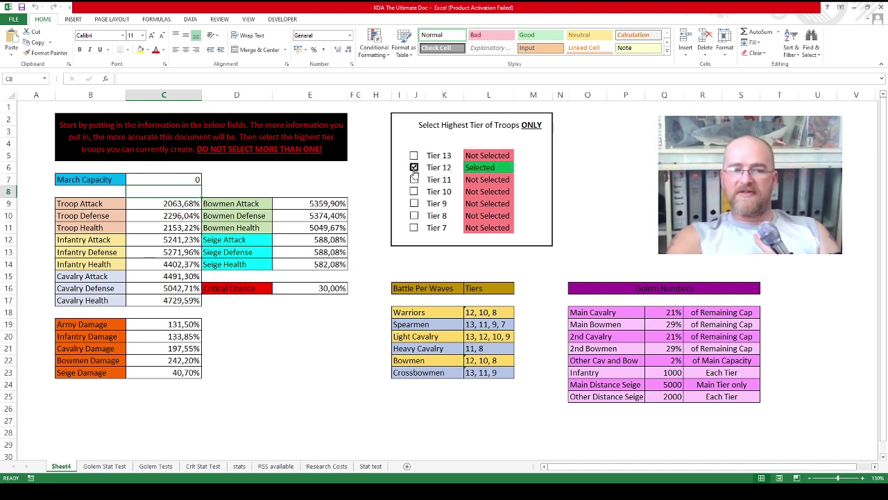
click(413, 167)
click(163, 179)
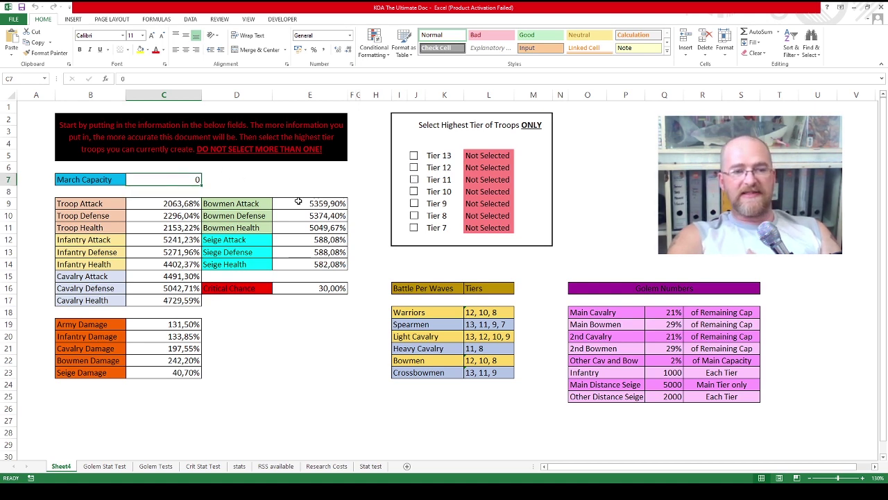
click(414, 155)
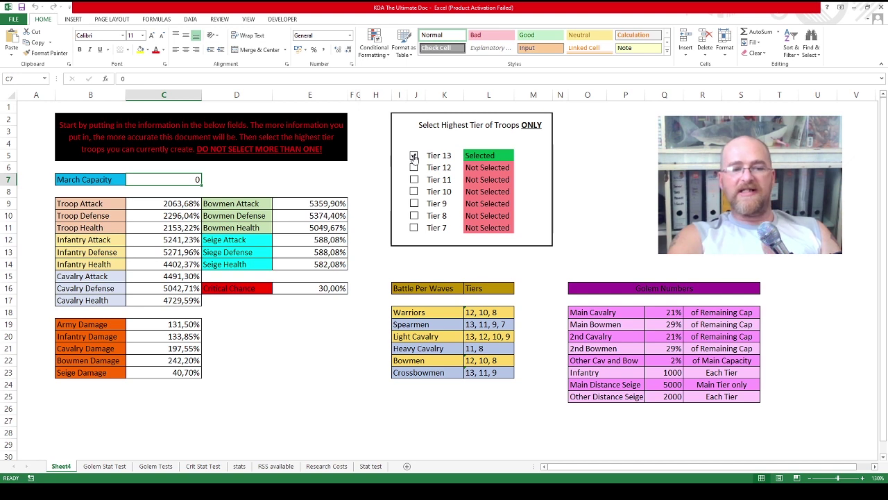
click(414, 156)
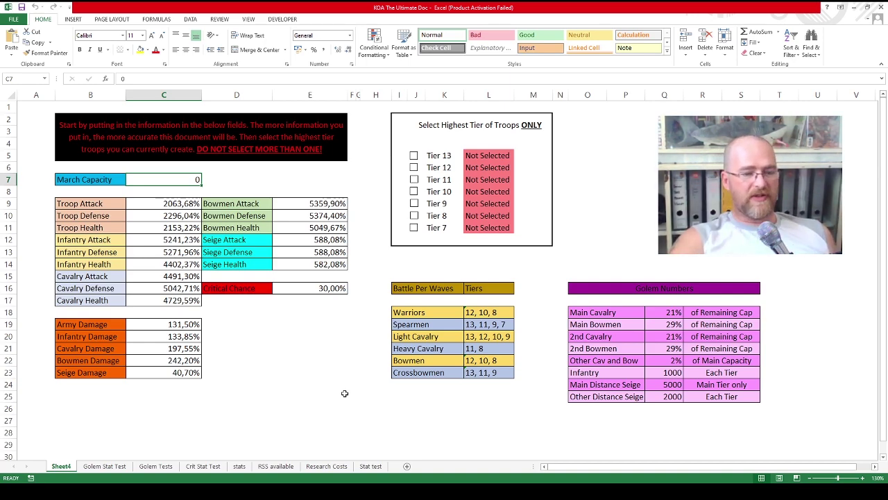
Examine the blank RSS available template, including its Left Behind rows for food, wood, iron and silver.
click(277, 465)
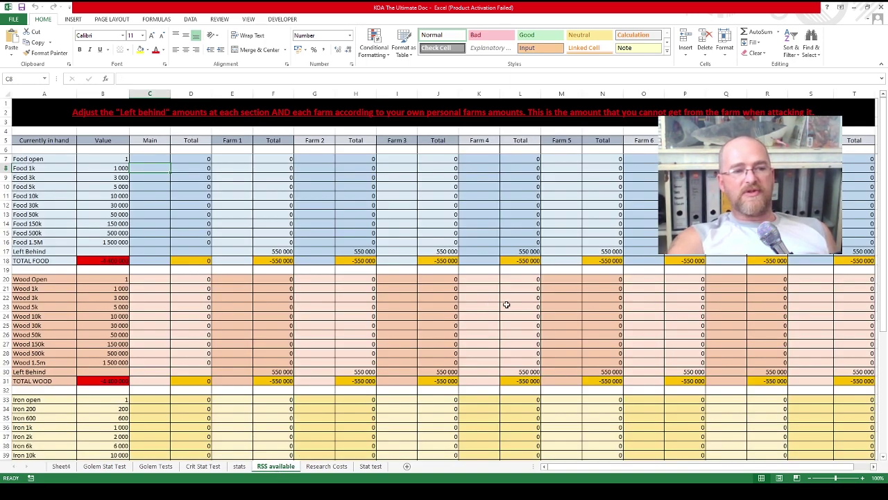
scroll(498, 288, down, 7)
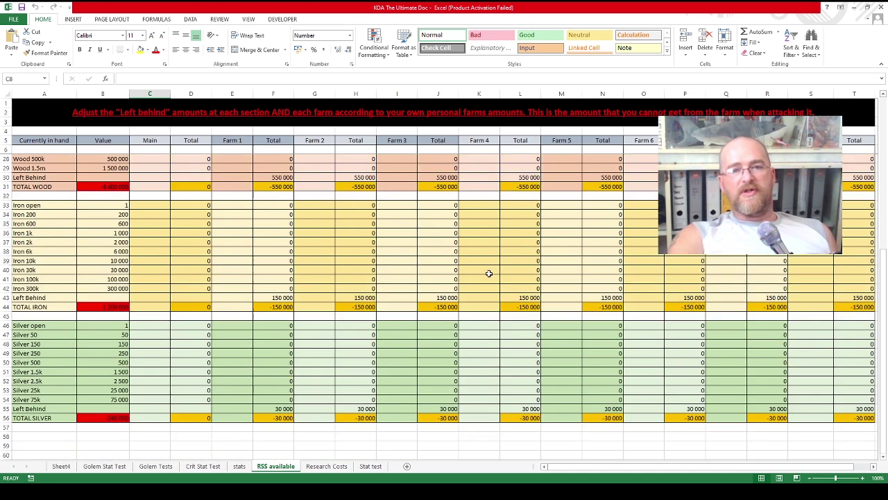
scroll(489, 274, up, 7)
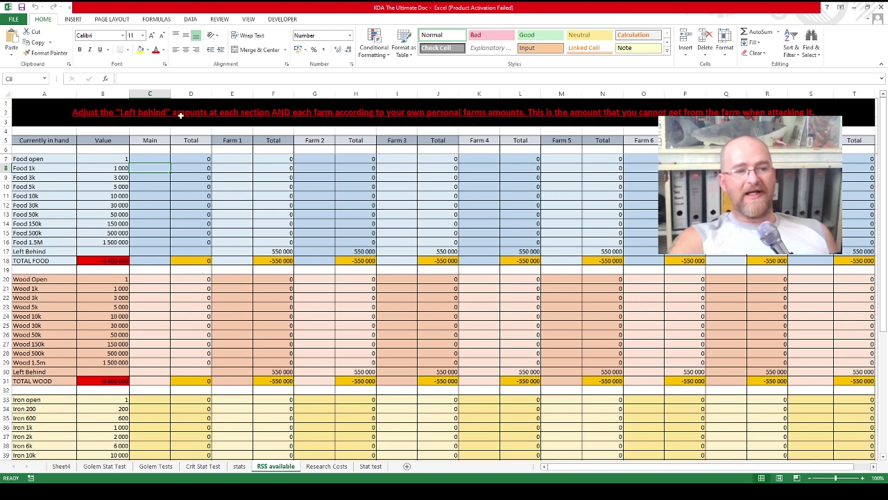
click(6, 251)
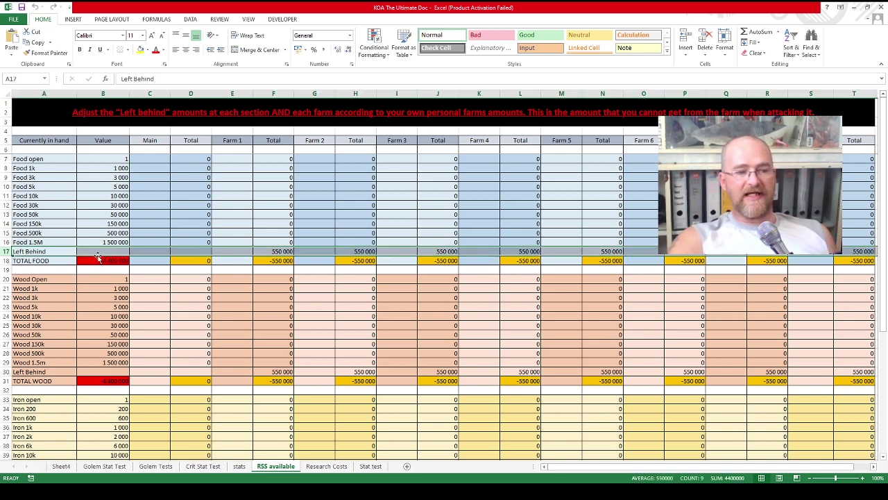
drag(175, 261, 7, 371)
scroll(69, 417, down, 7)
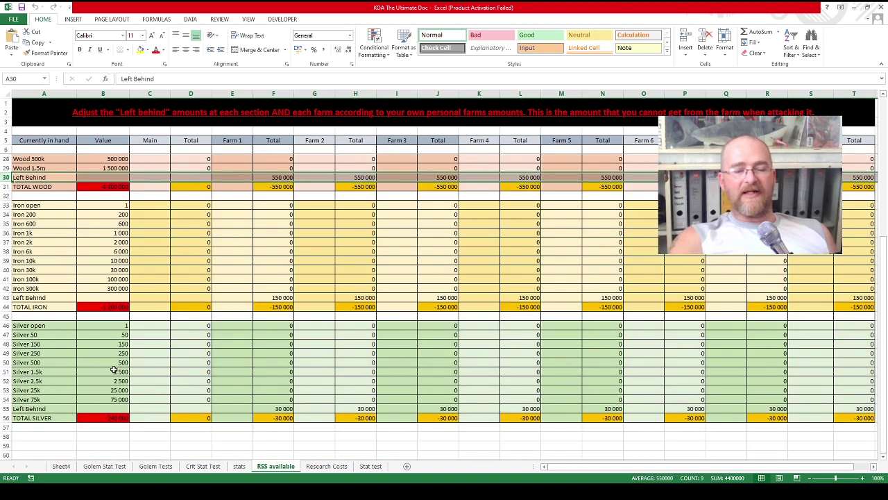
scroll(115, 370, up, 7)
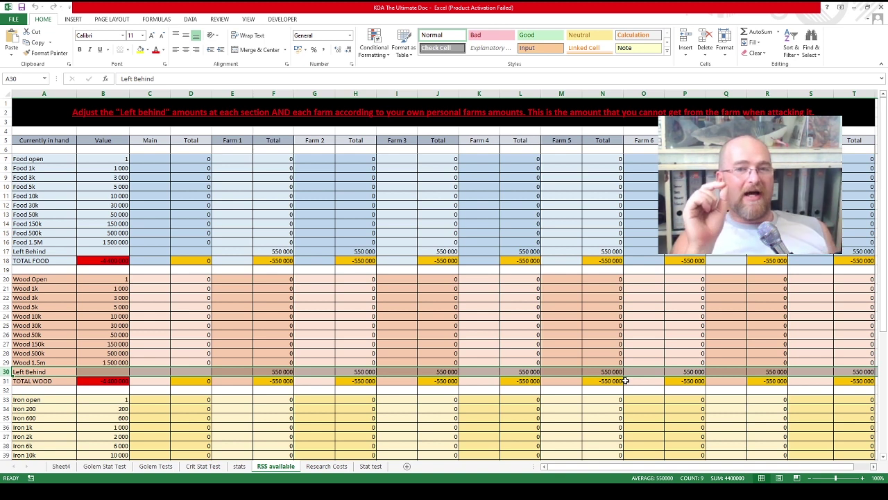
Inspect Farm 1's Left Behind food amount, the matching wood, iron and silver amounts, and the Main column's Food 1k entry cell.
click(200, 249)
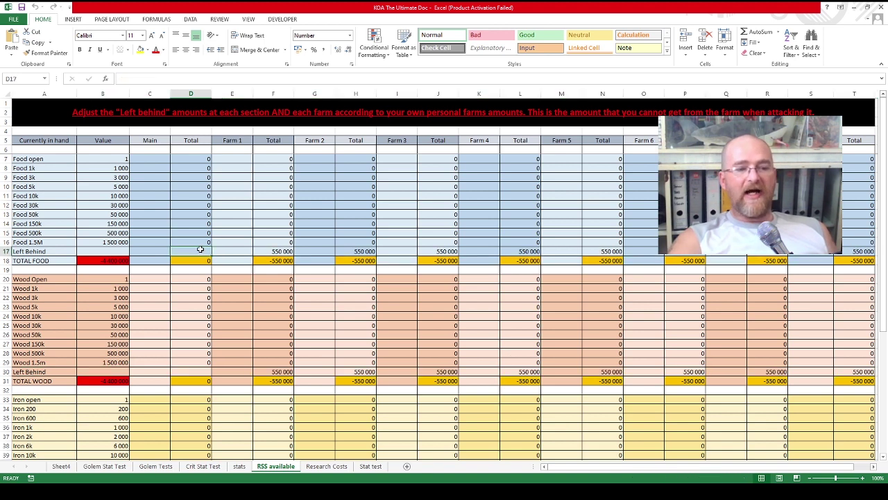
click(272, 251)
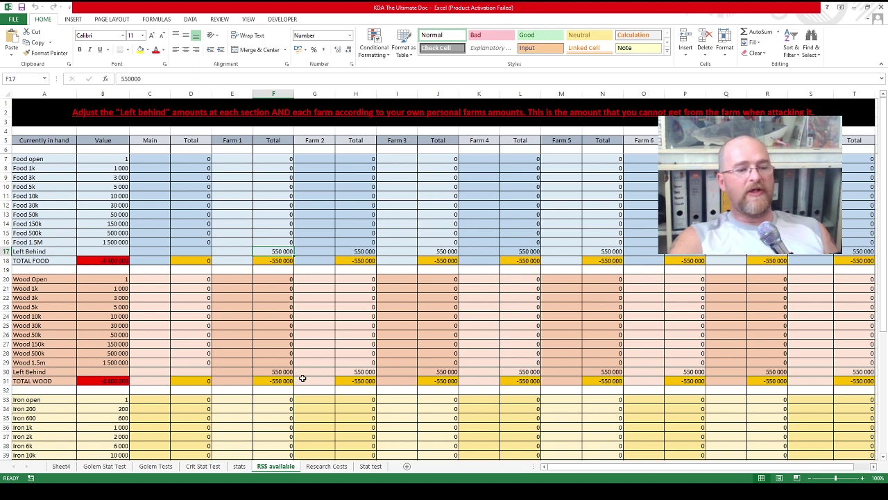
scroll(317, 368, down, 3)
scroll(317, 369, down, 2)
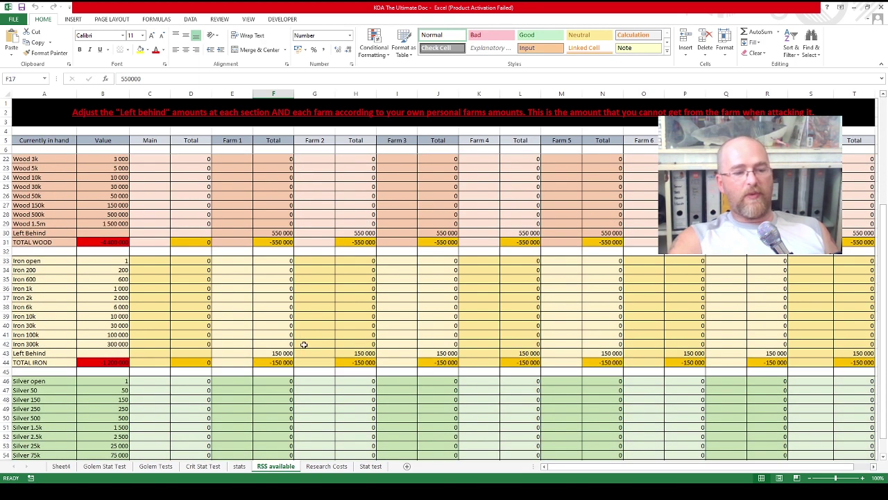
scroll(303, 345, down, 4)
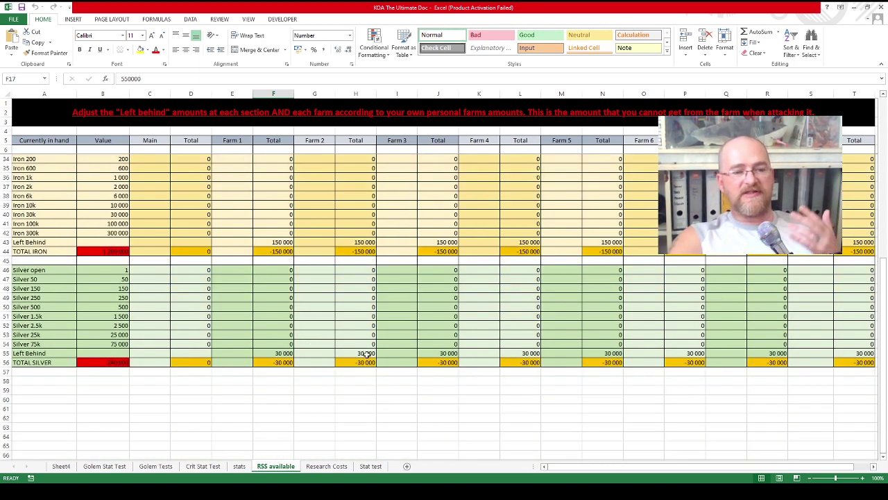
scroll(367, 354, up, 9)
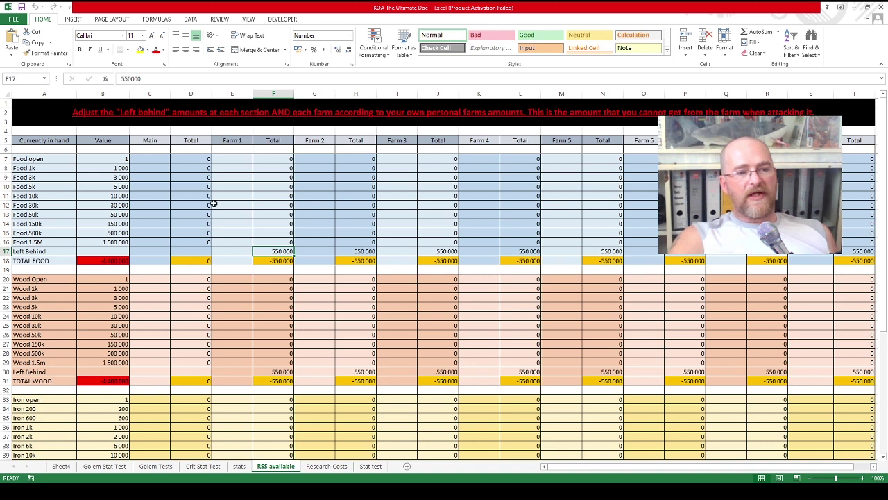
click(153, 167)
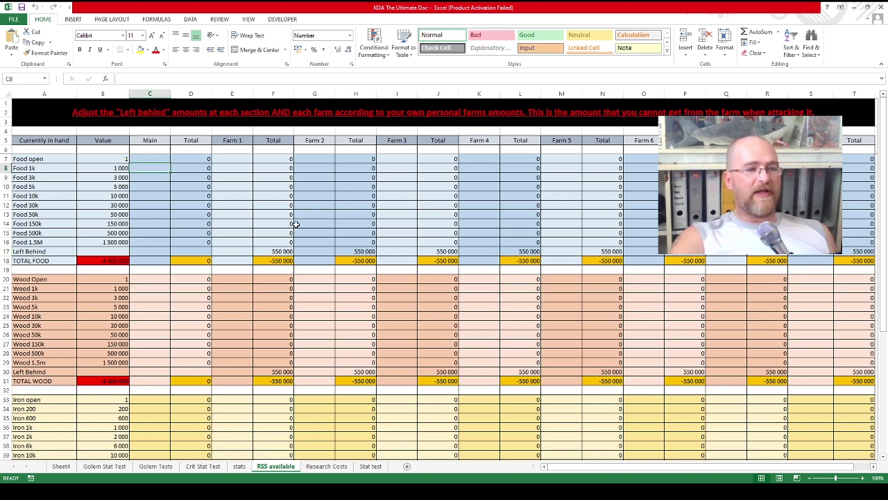
Try a count of 500 for Food 1k in the Main column, and undo the entry.
text(500)
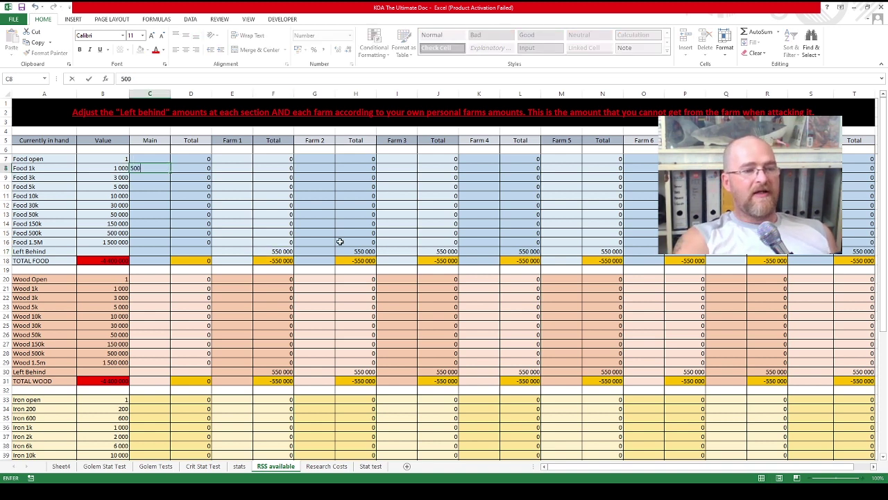
key(Return)
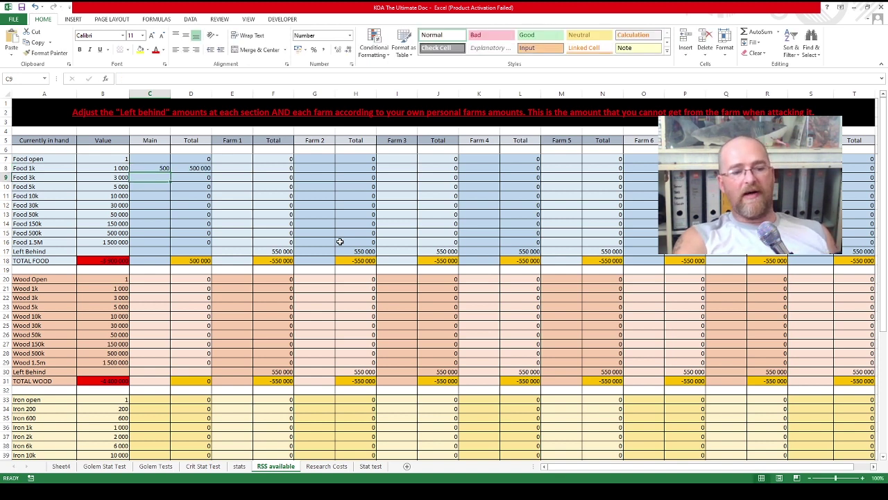
key(ctrl+z)
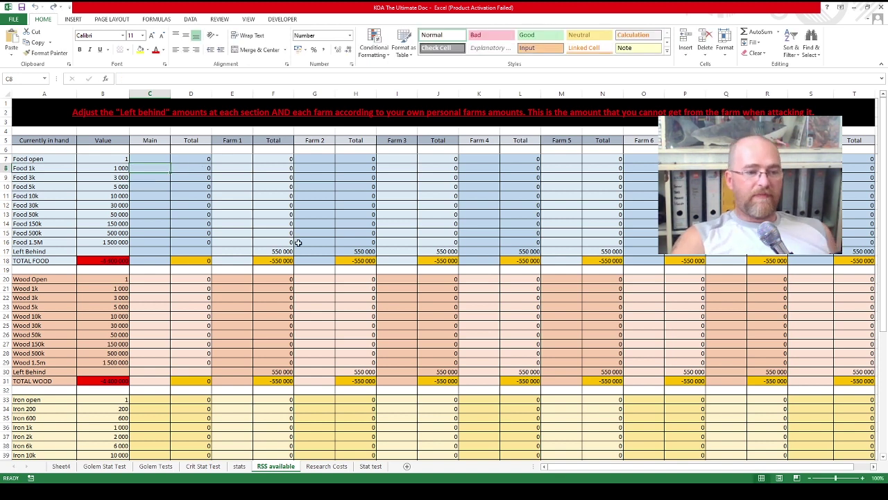
Inspect the overall food and wood totals, and the Left Behind and total food amounts for Farms 1 to 3.
click(118, 258)
click(110, 377)
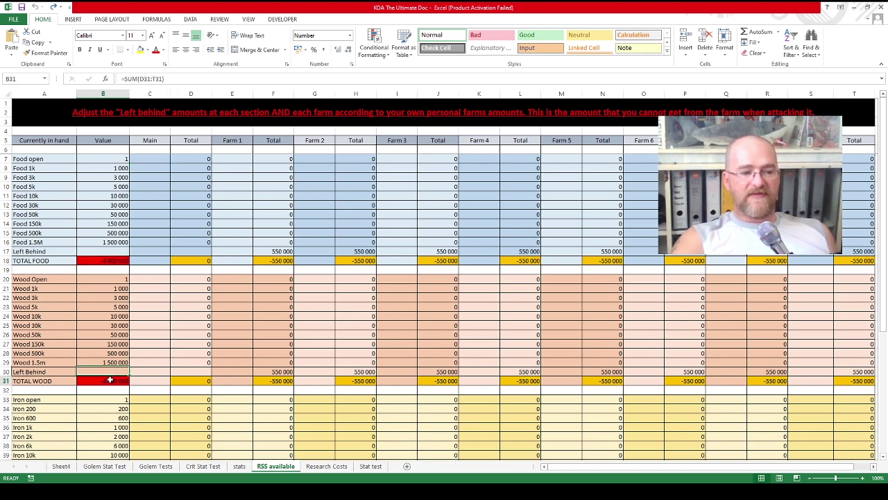
drag(282, 251, 282, 261)
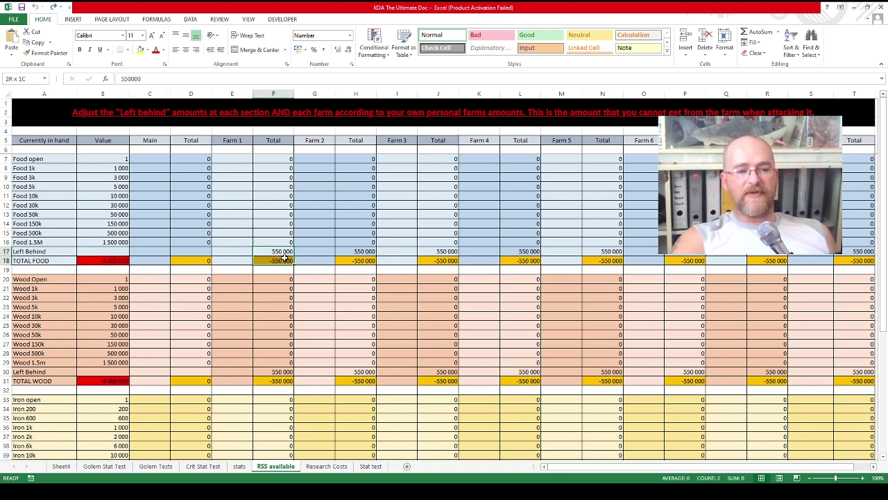
drag(352, 252, 356, 262)
drag(423, 251, 432, 264)
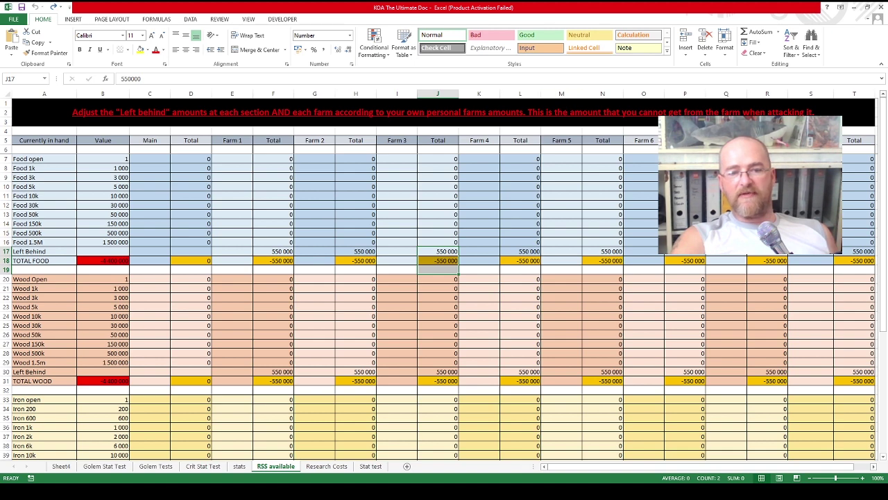
Look over the wood, iron and silver sections of the RSS available sheet, including their Left Behind and total rows.
scroll(712, 320, down, 6)
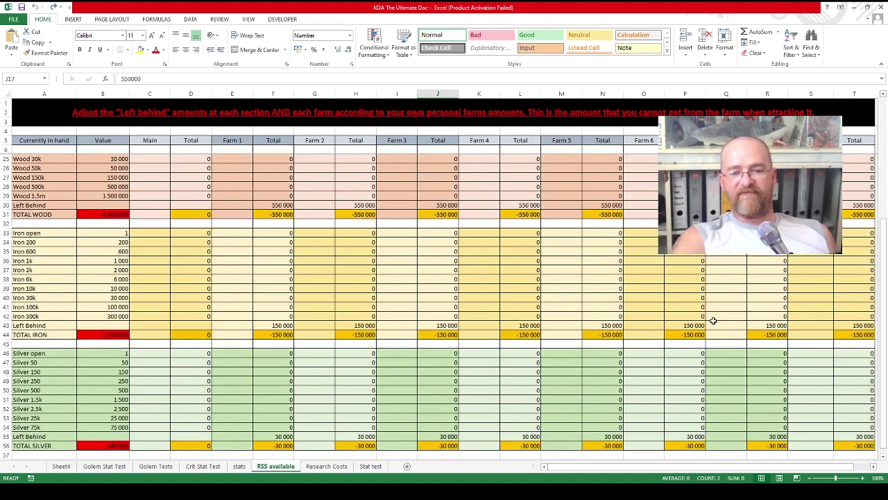
scroll(680, 296, down, 1)
scroll(627, 298, up, 4)
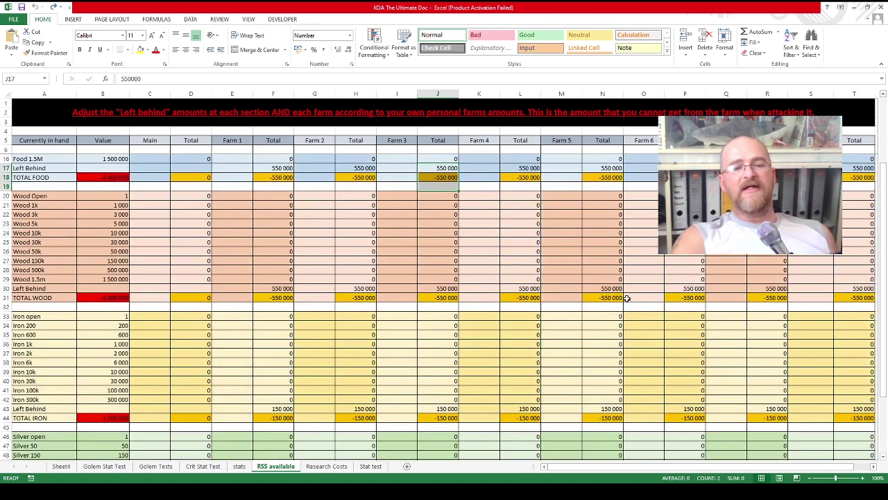
scroll(627, 297, up, 3)
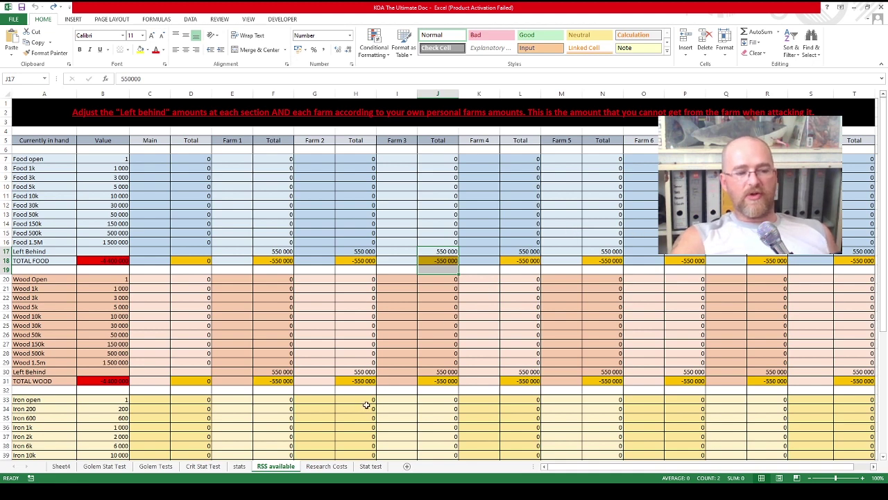
Browse the Research Costs sheet's food, wood, iron and silver costs per level, down to the Trap Capacity and City Defender research.
click(327, 466)
scroll(257, 297, down, 18)
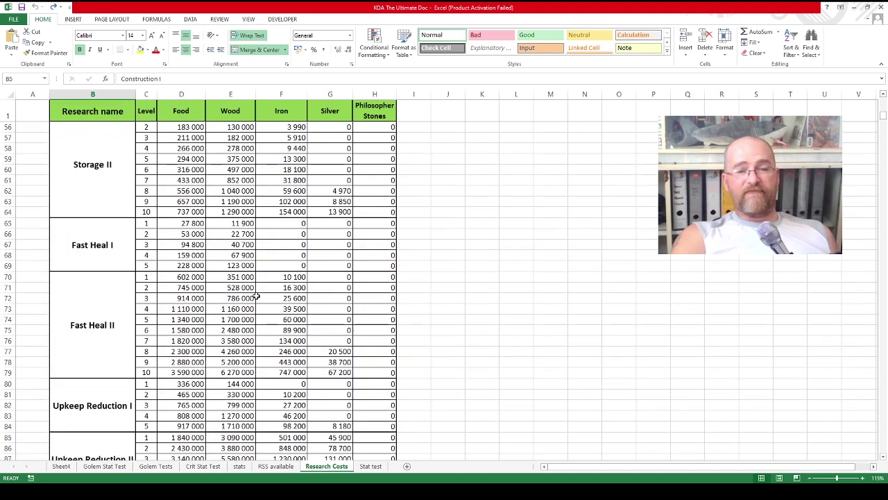
scroll(257, 296, down, 20)
drag(281, 371, 274, 186)
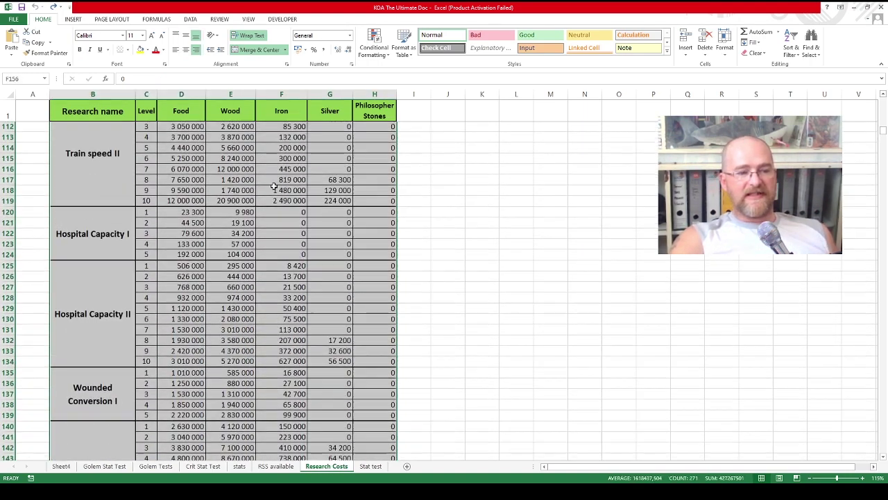
click(290, 223)
scroll(288, 222, down, 20)
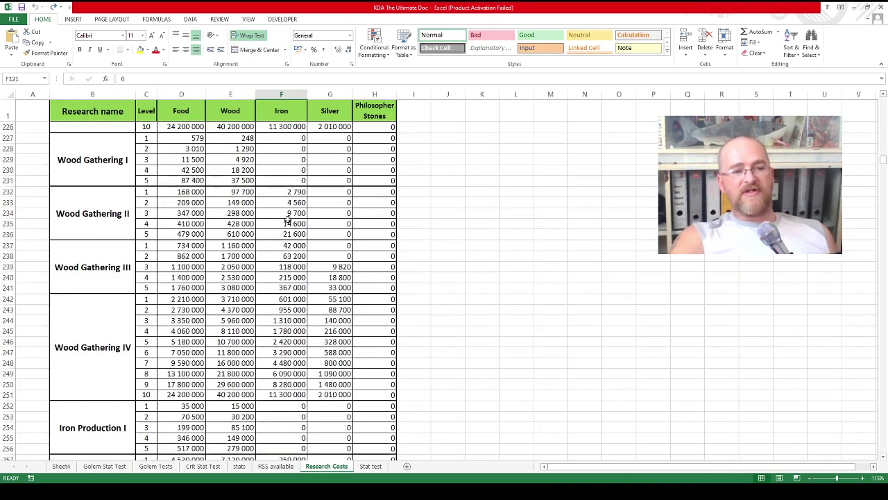
scroll(288, 219, down, 20)
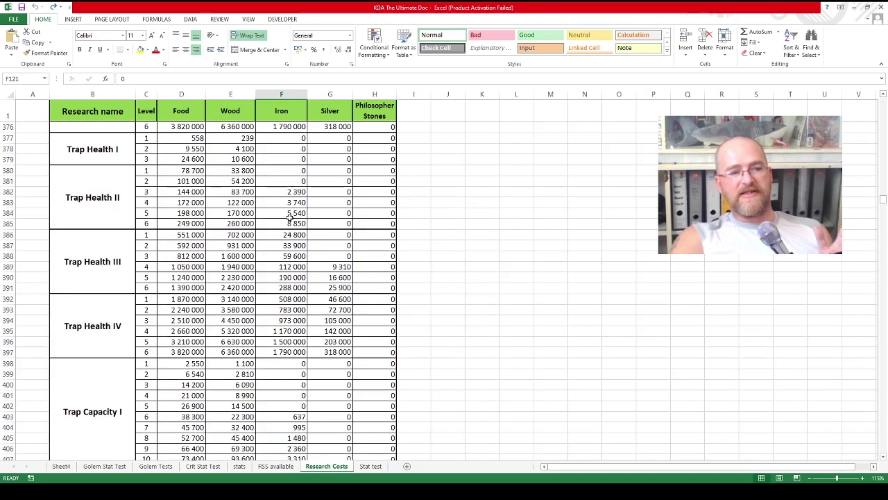
scroll(302, 229, down, 6)
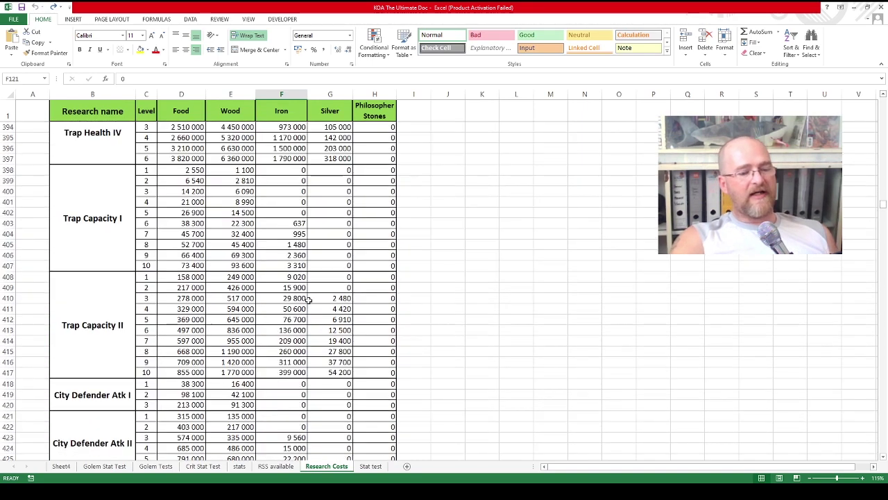
Review the workbook's other sheets, including Crit Stat Test, Golem Stat Test and Stat test, ending on the troop stats sheet.
click(276, 465)
click(238, 466)
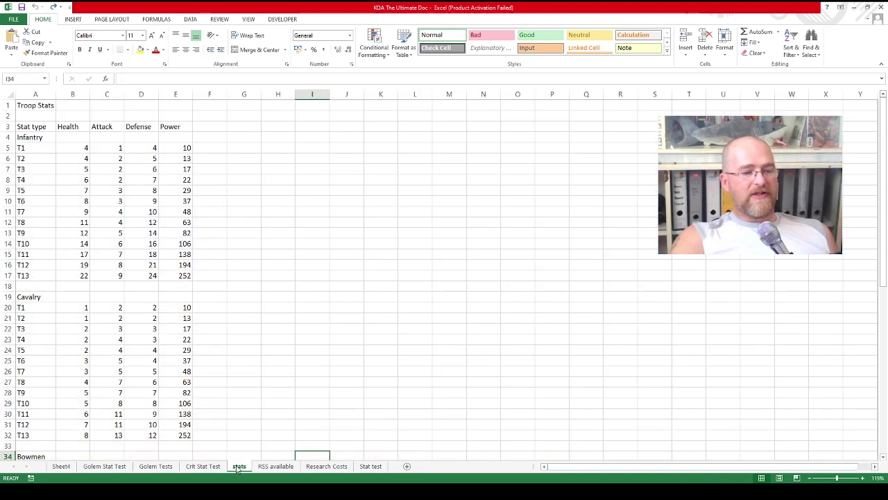
click(206, 468)
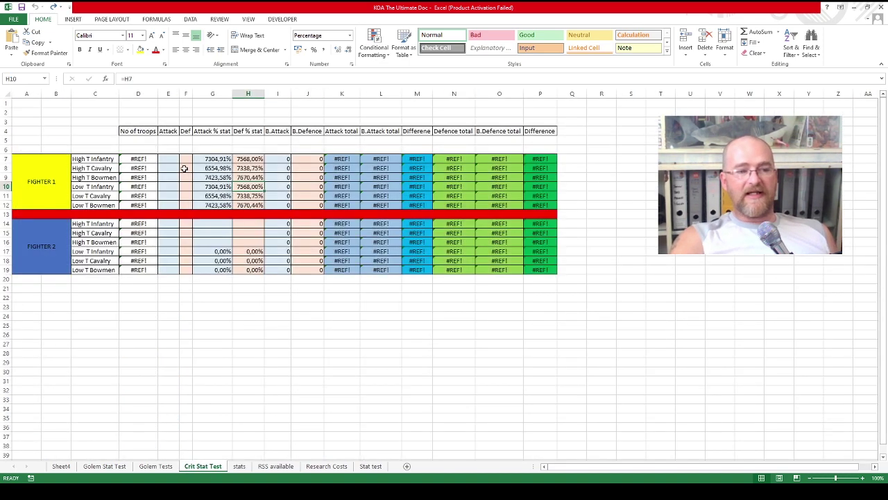
click(61, 467)
click(103, 467)
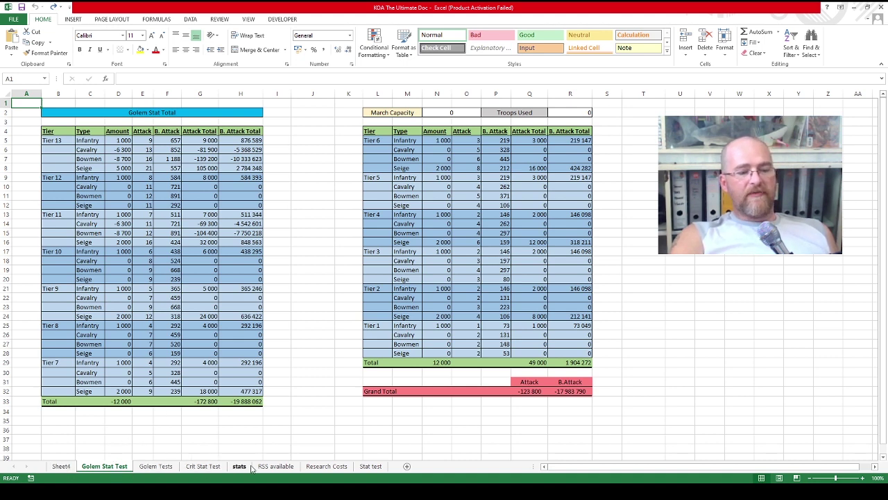
click(374, 467)
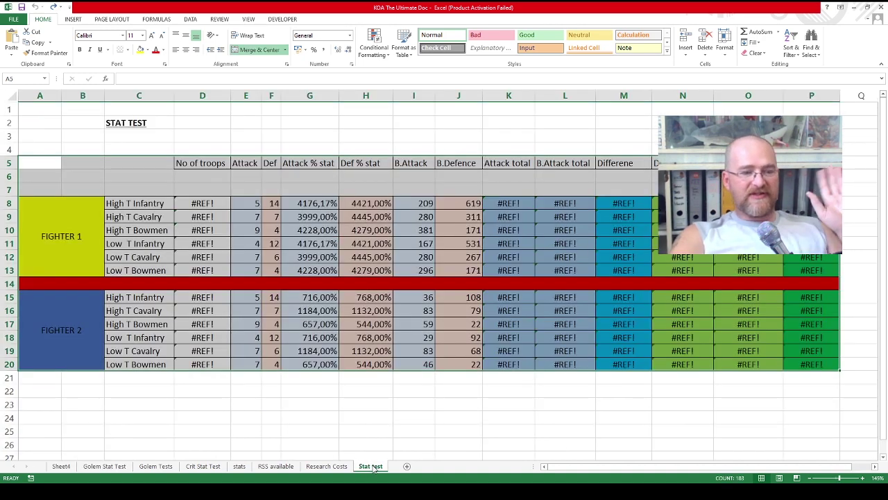
click(369, 444)
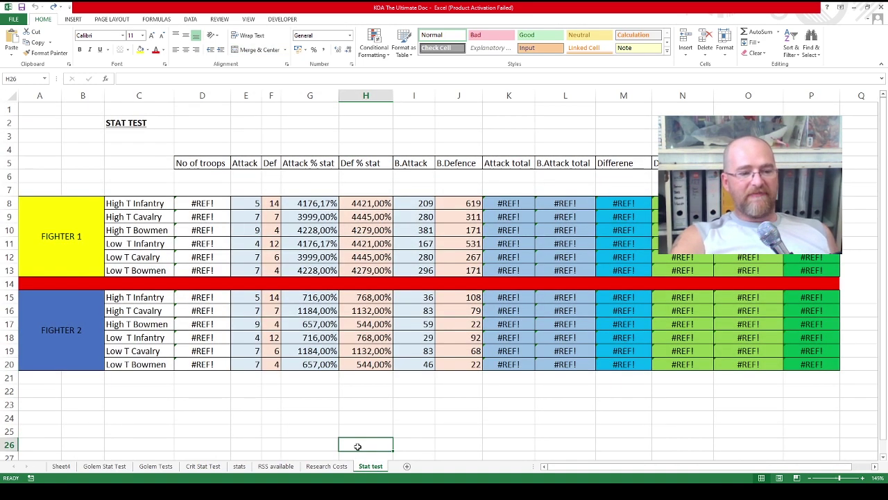
click(238, 467)
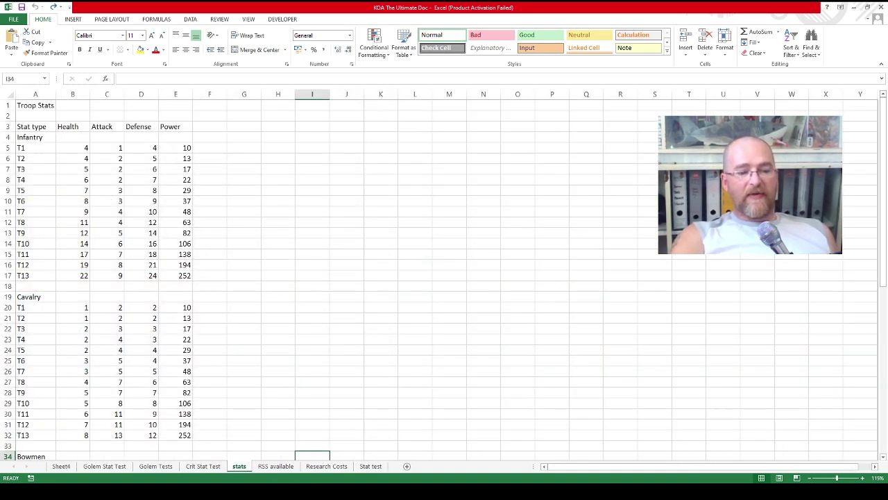